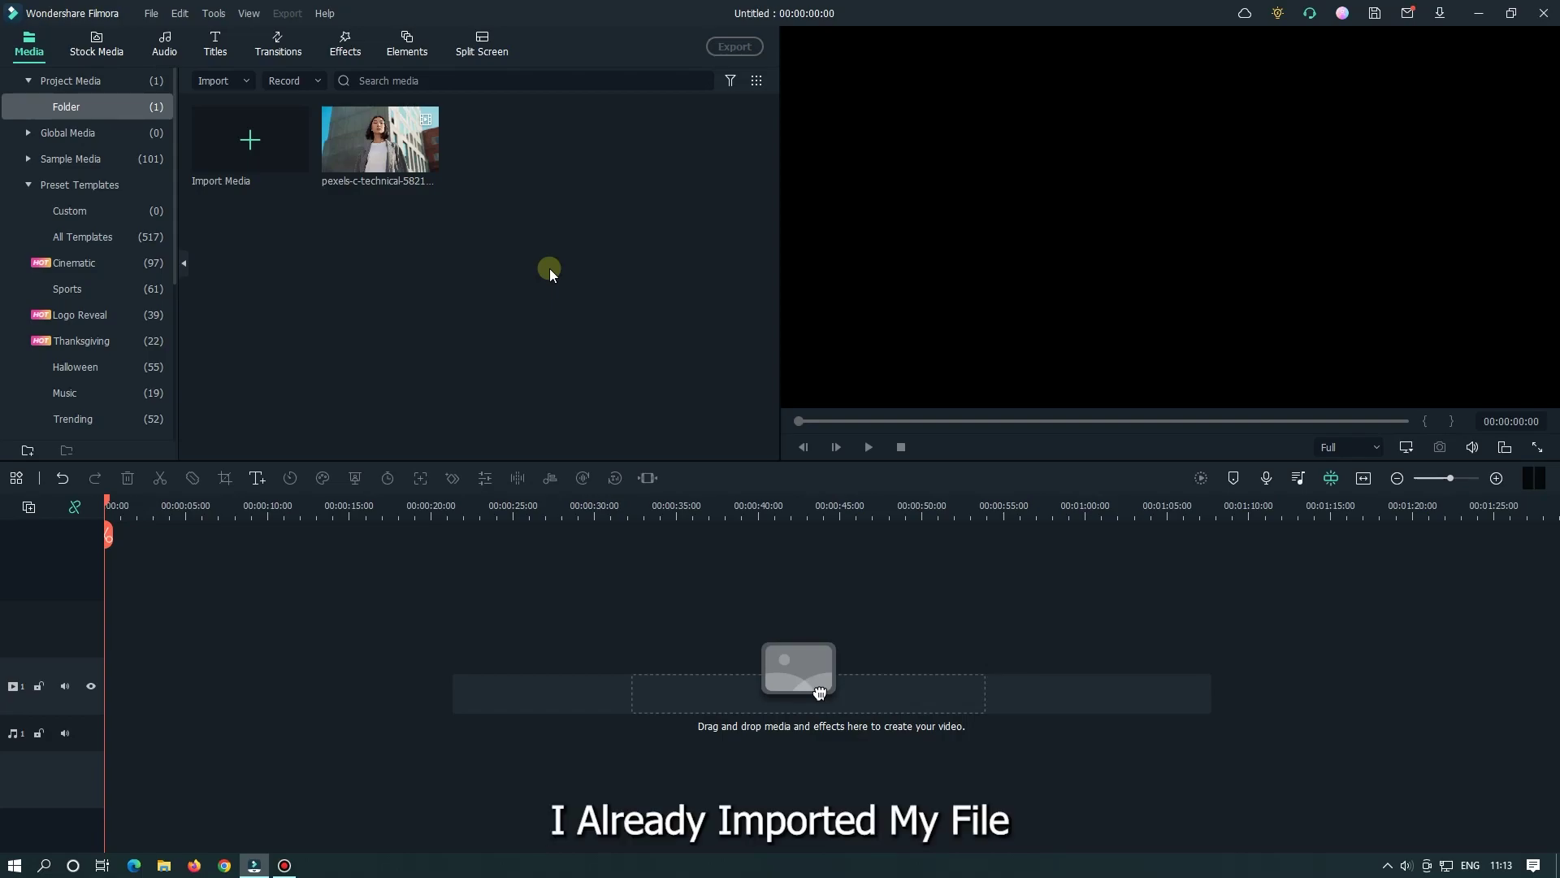
Place the same video on the first and second video tracks from 00:00, keeping the project settings of 1920 x 1080 60fps.
left_click_drag(436, 164, 99, 674)
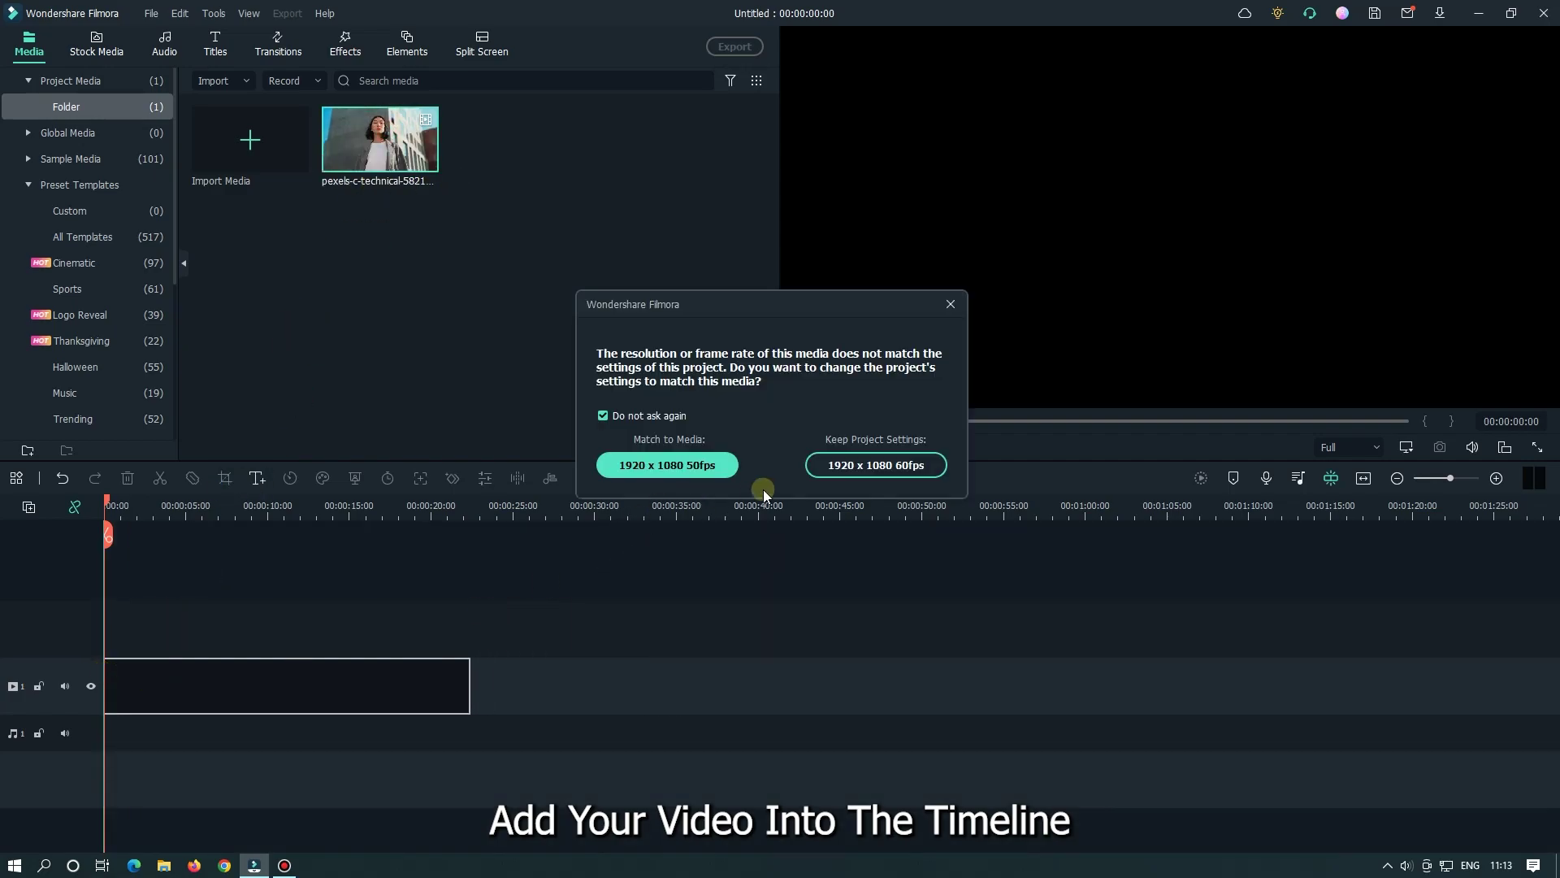
left_click(859, 466)
left_click_drag(331, 515, 501, 528)
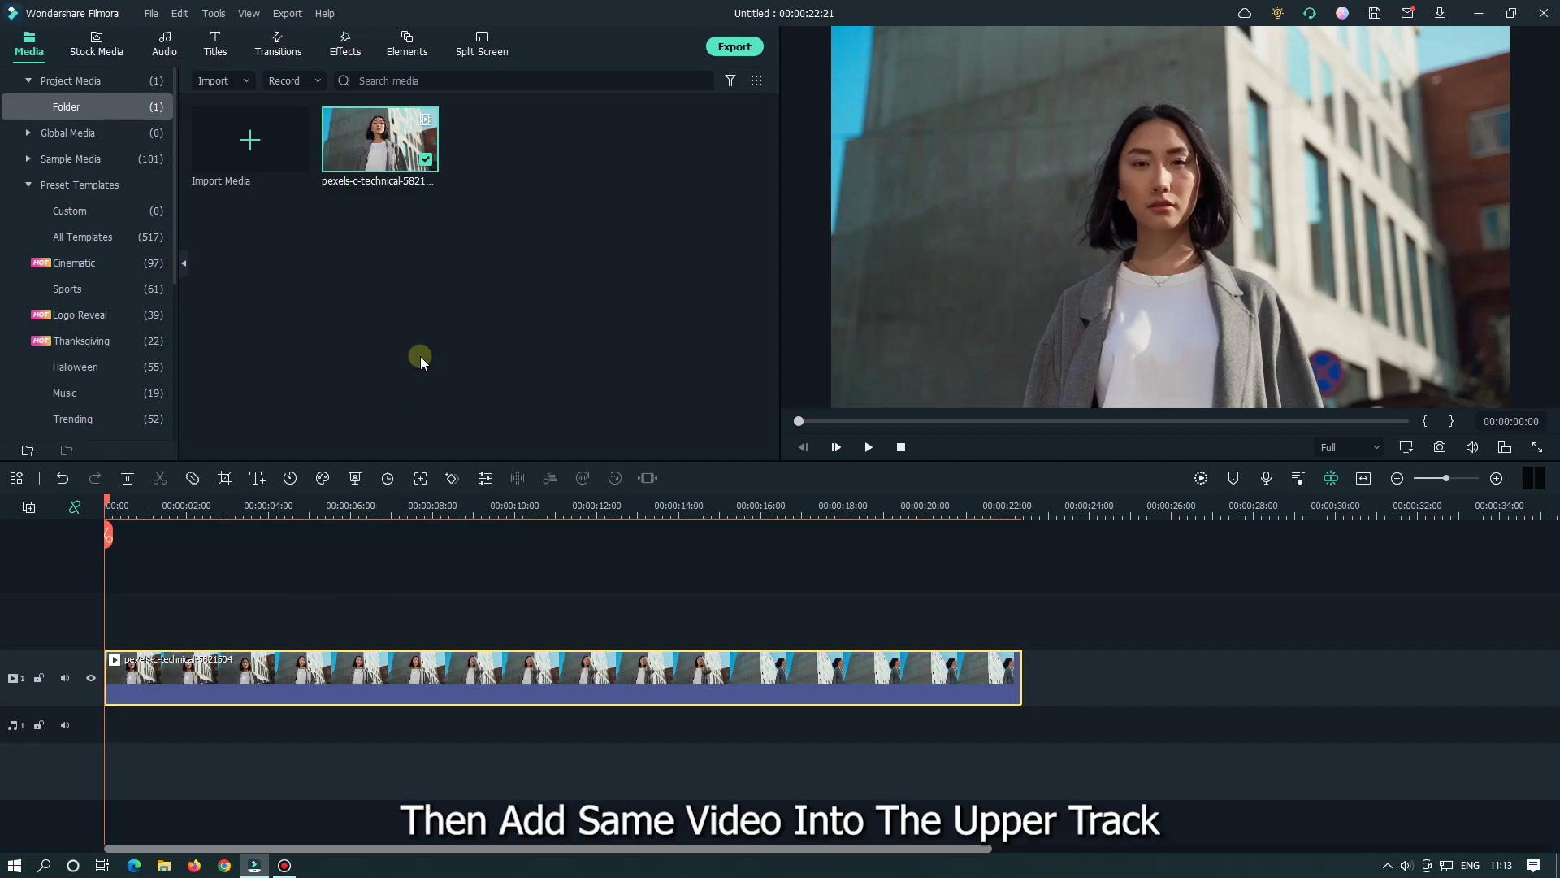
left_click_drag(379, 140, 93, 609)
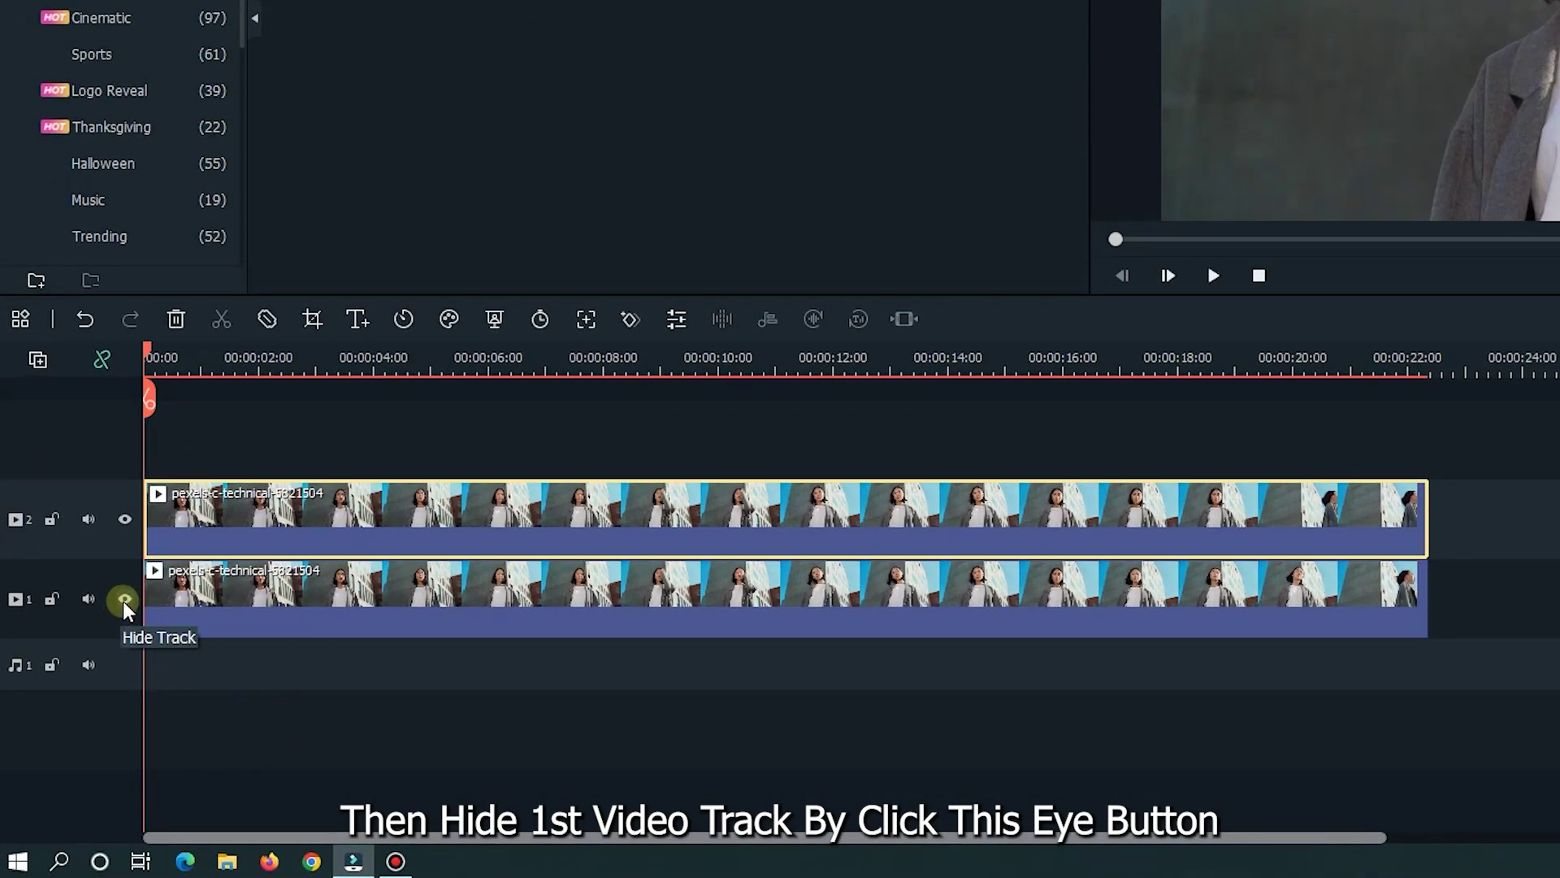
Hide the first video track and apply the AI Portrait effect Human Segmentation to the upper clip.
left_click(124, 600)
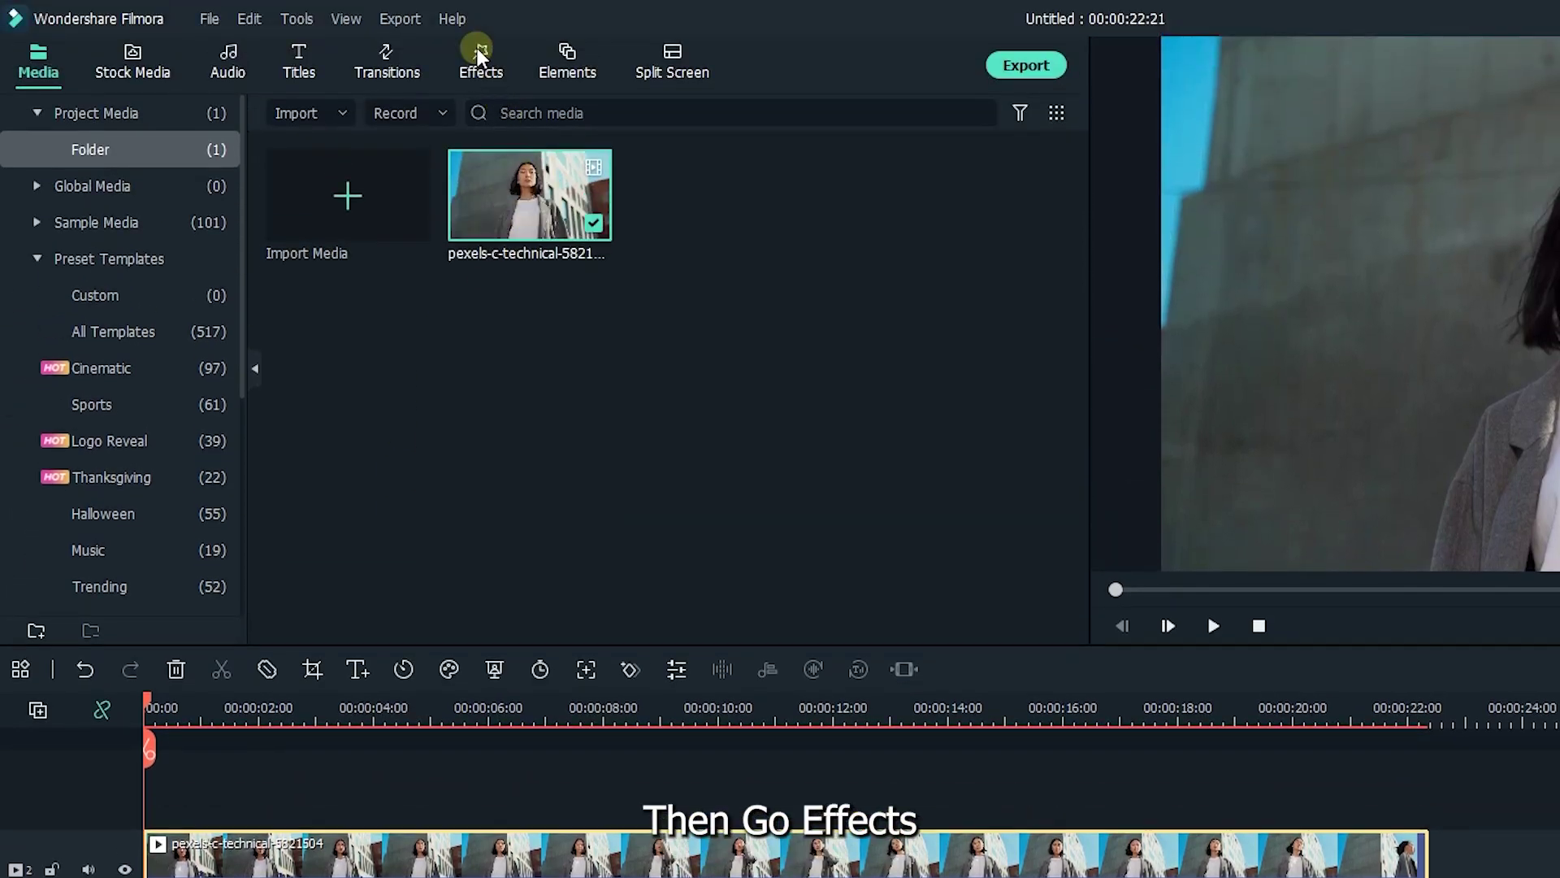
left_click(481, 54)
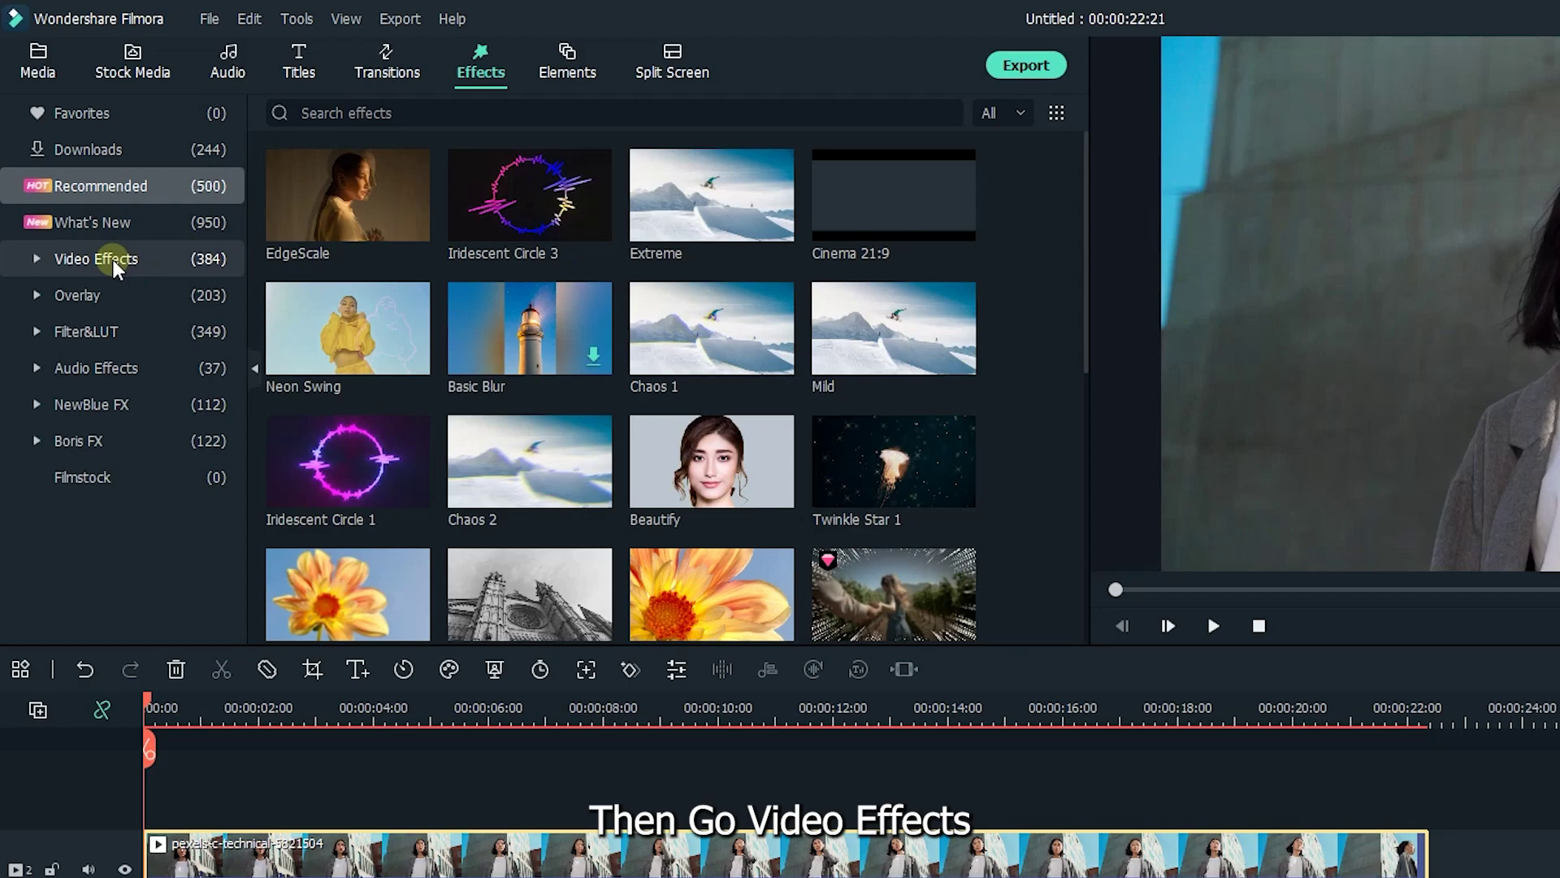
left_click(114, 258)
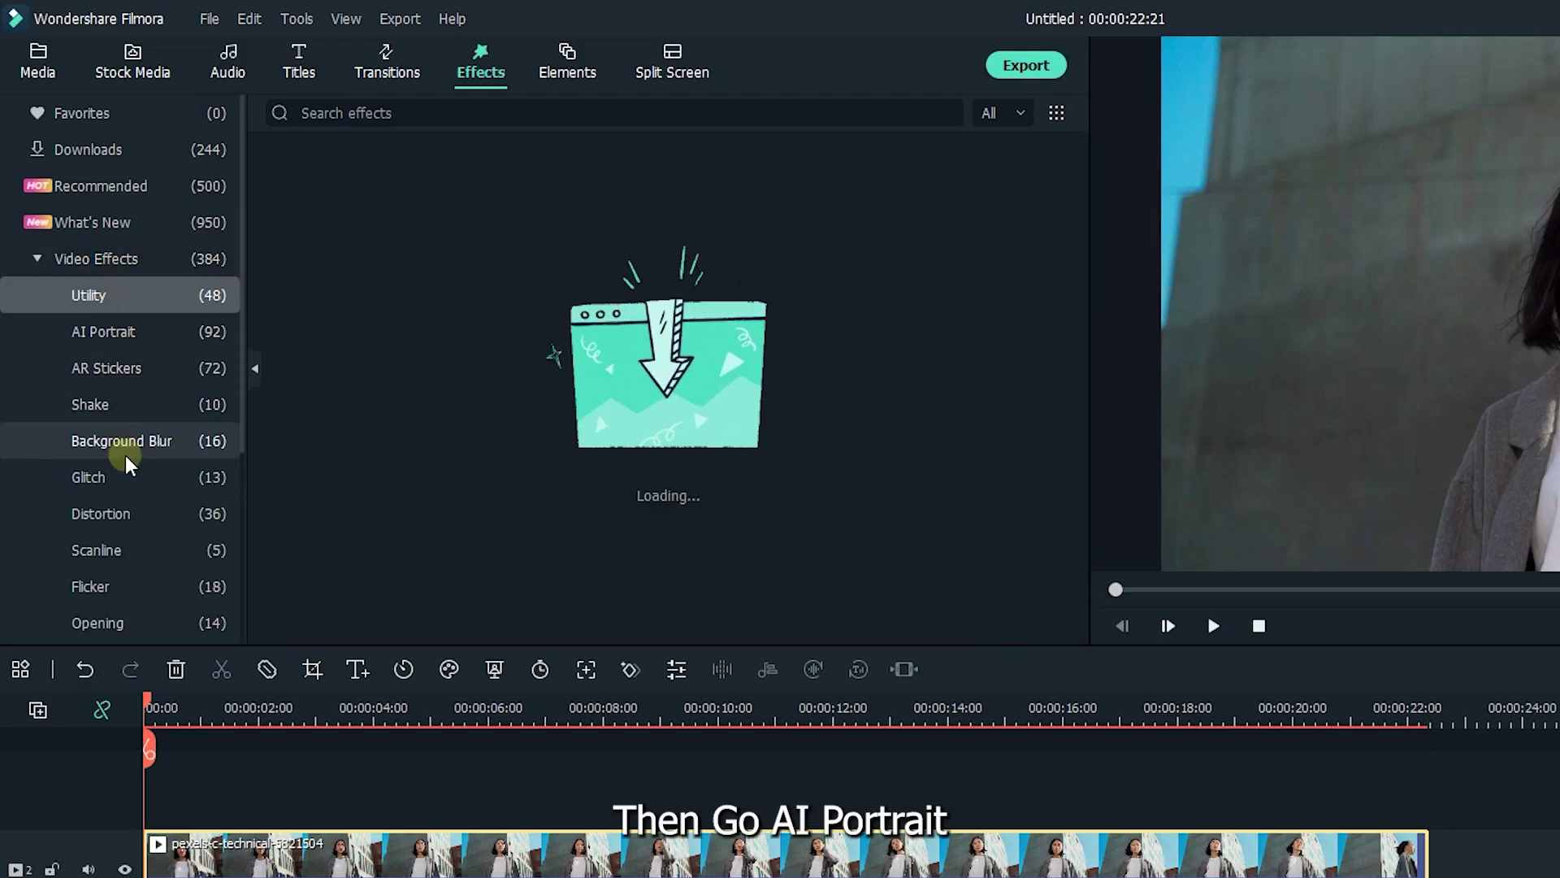
left_click(114, 334)
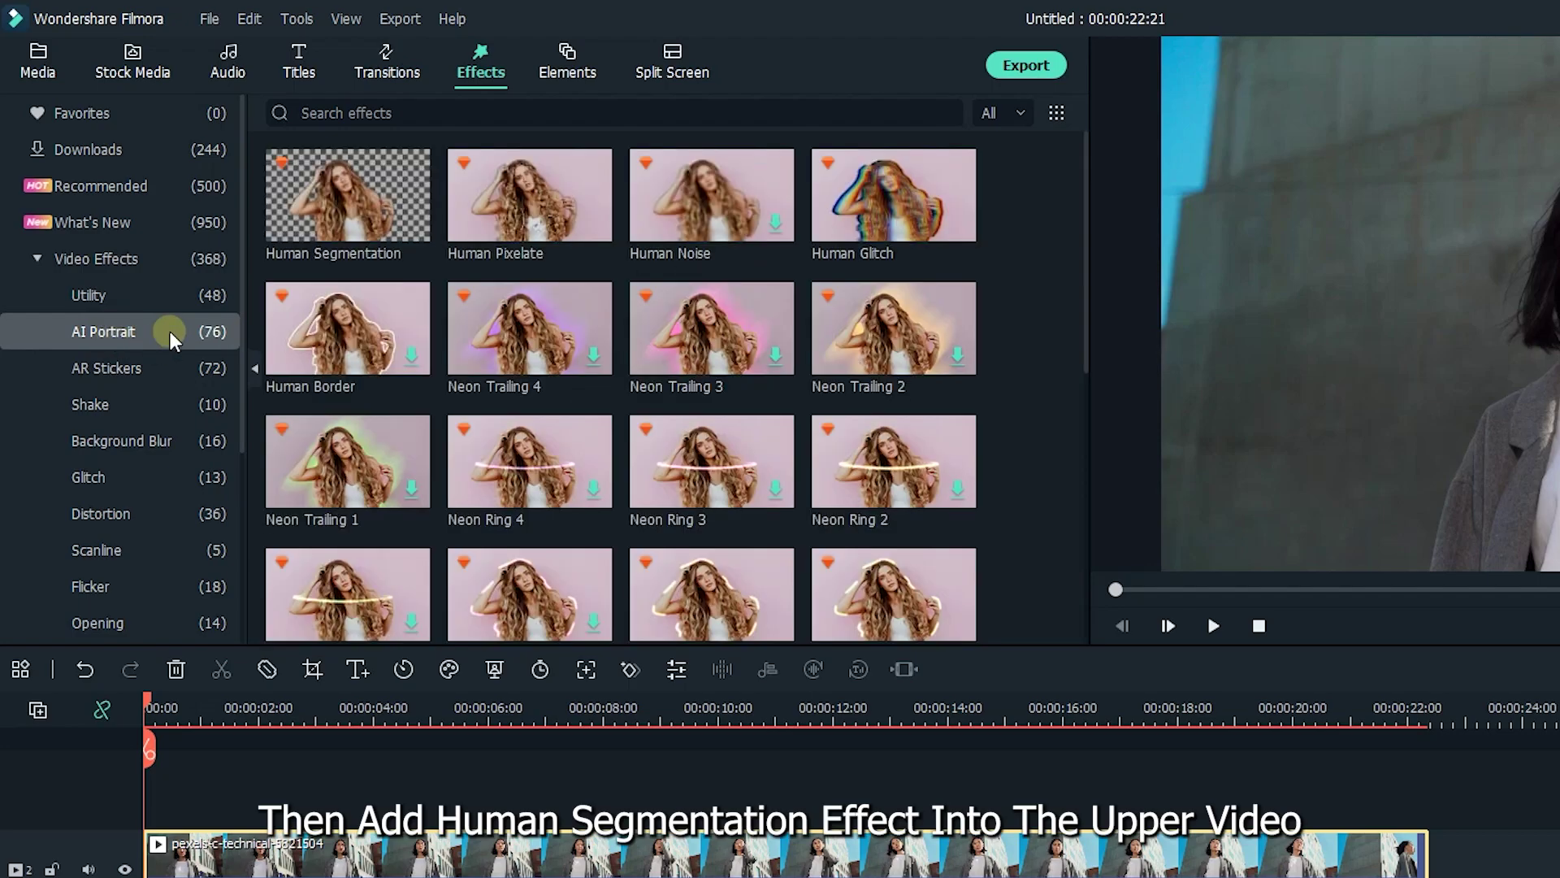
mouse_move(311, 174)
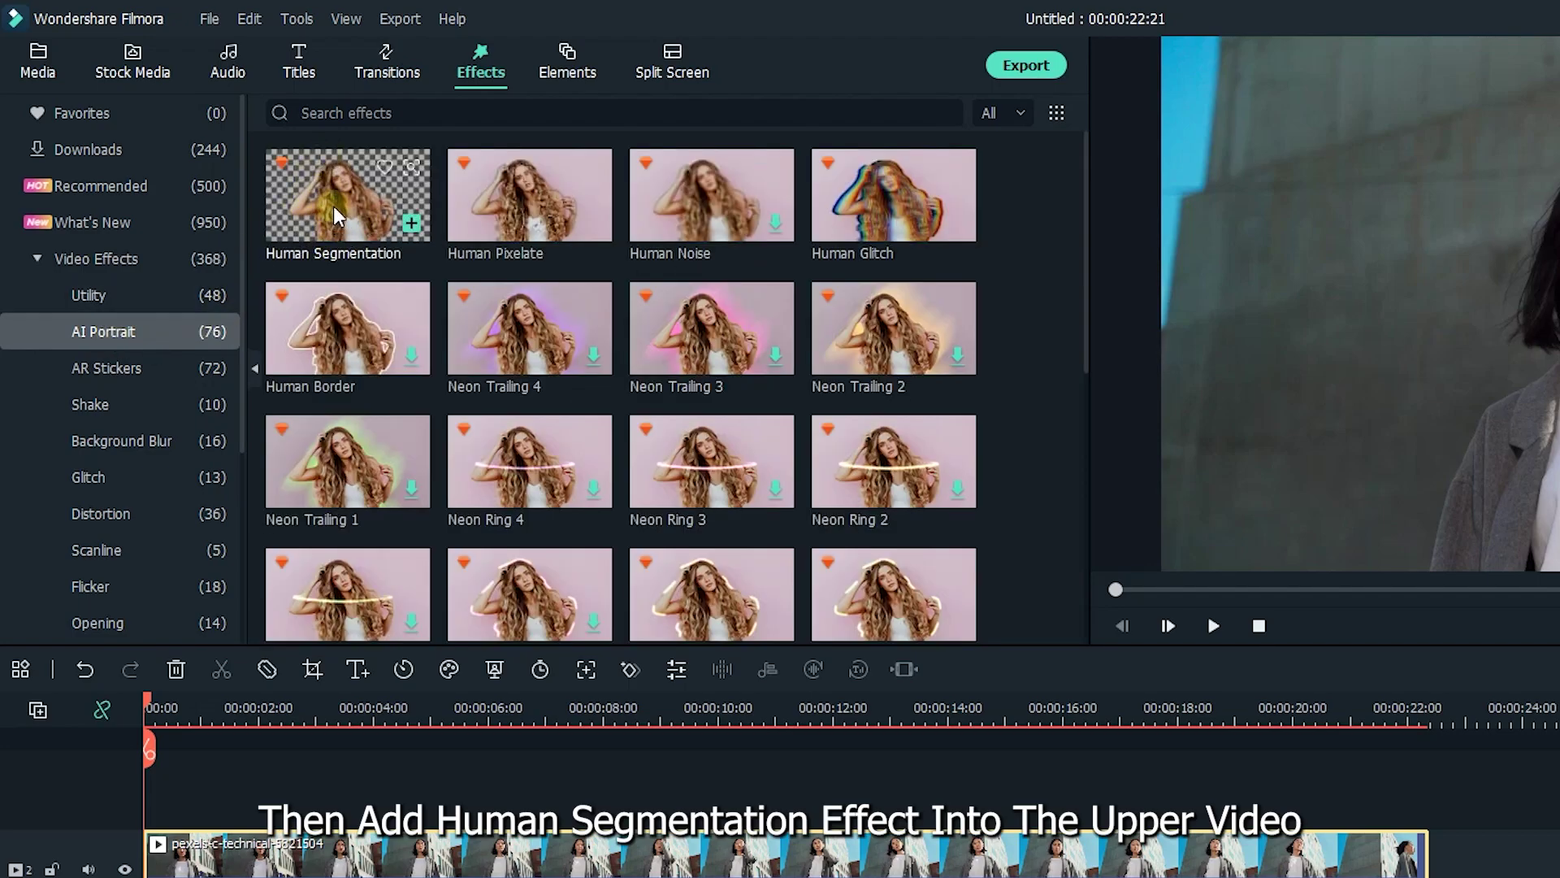
left_click_drag(333, 213, 233, 837)
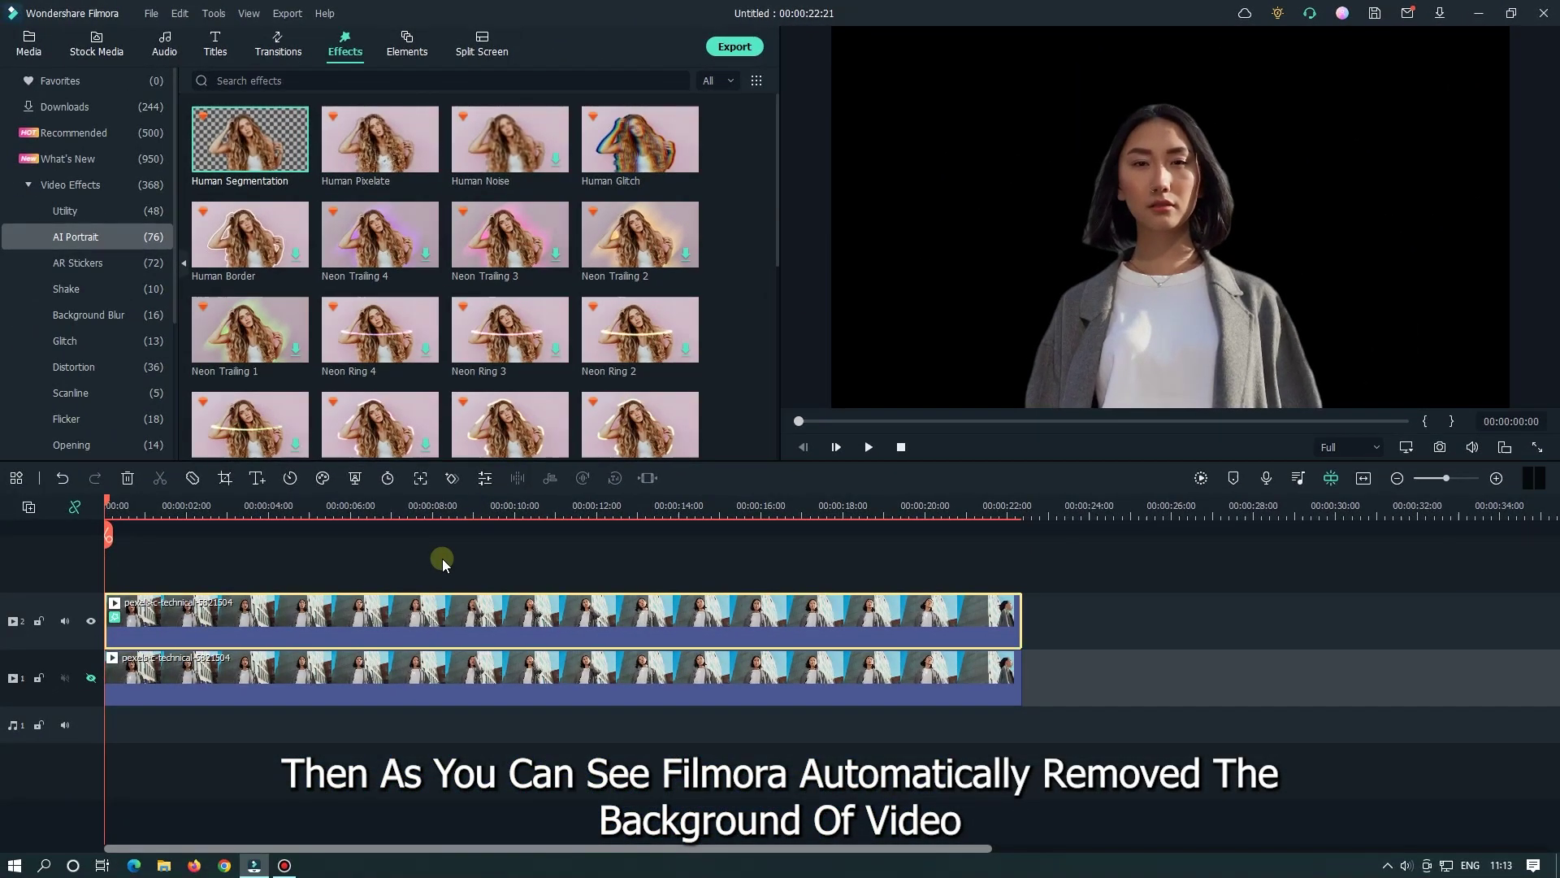
Play the segmented clip to check the background removal, and return the playhead to the start.
key("space")
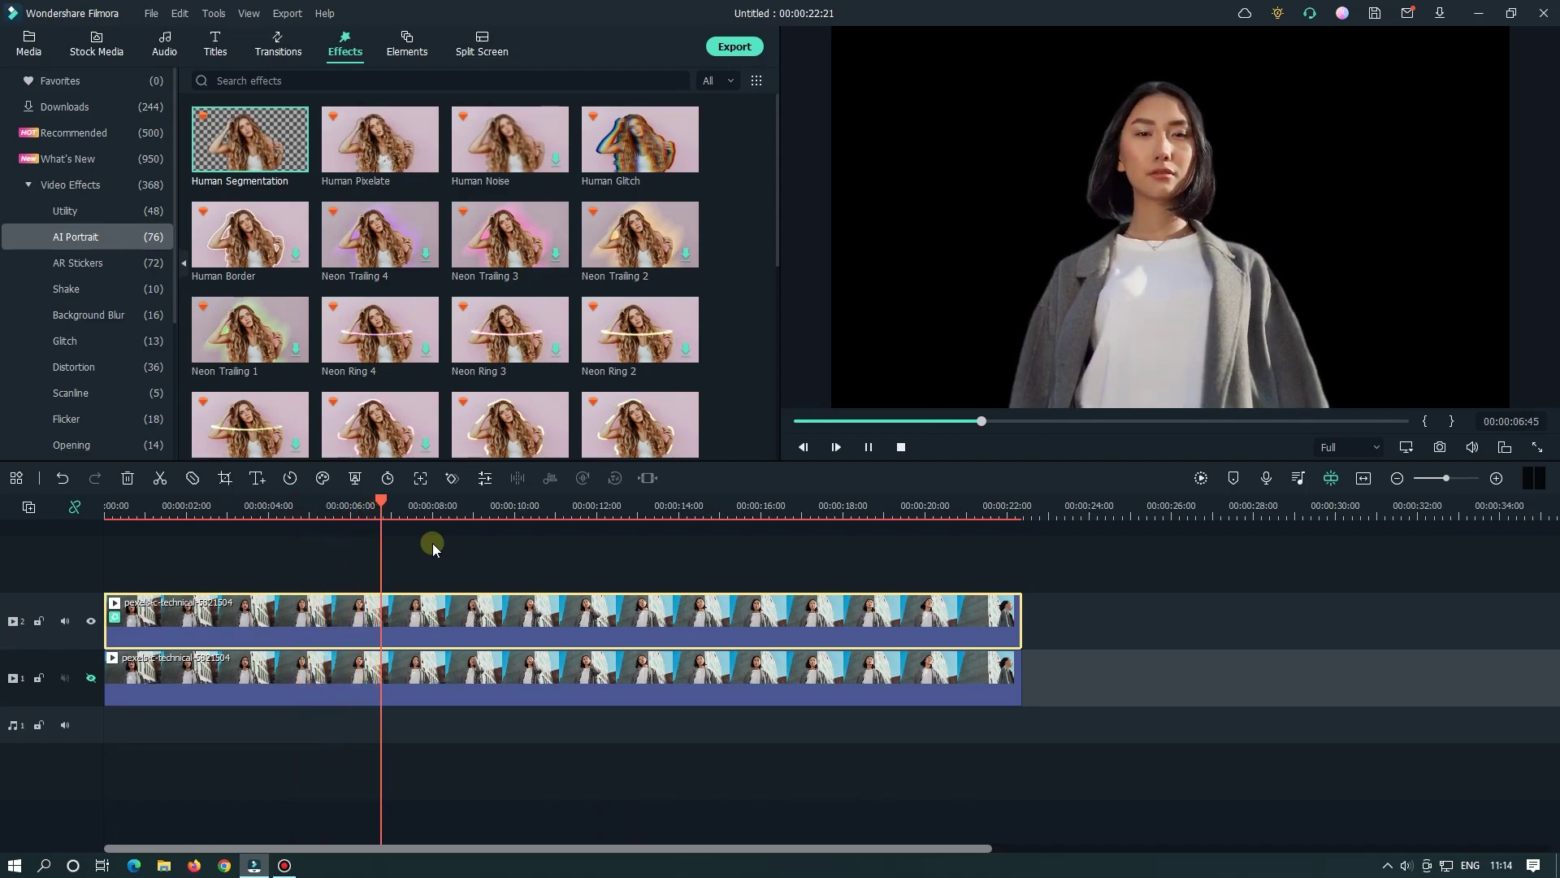
key("space")
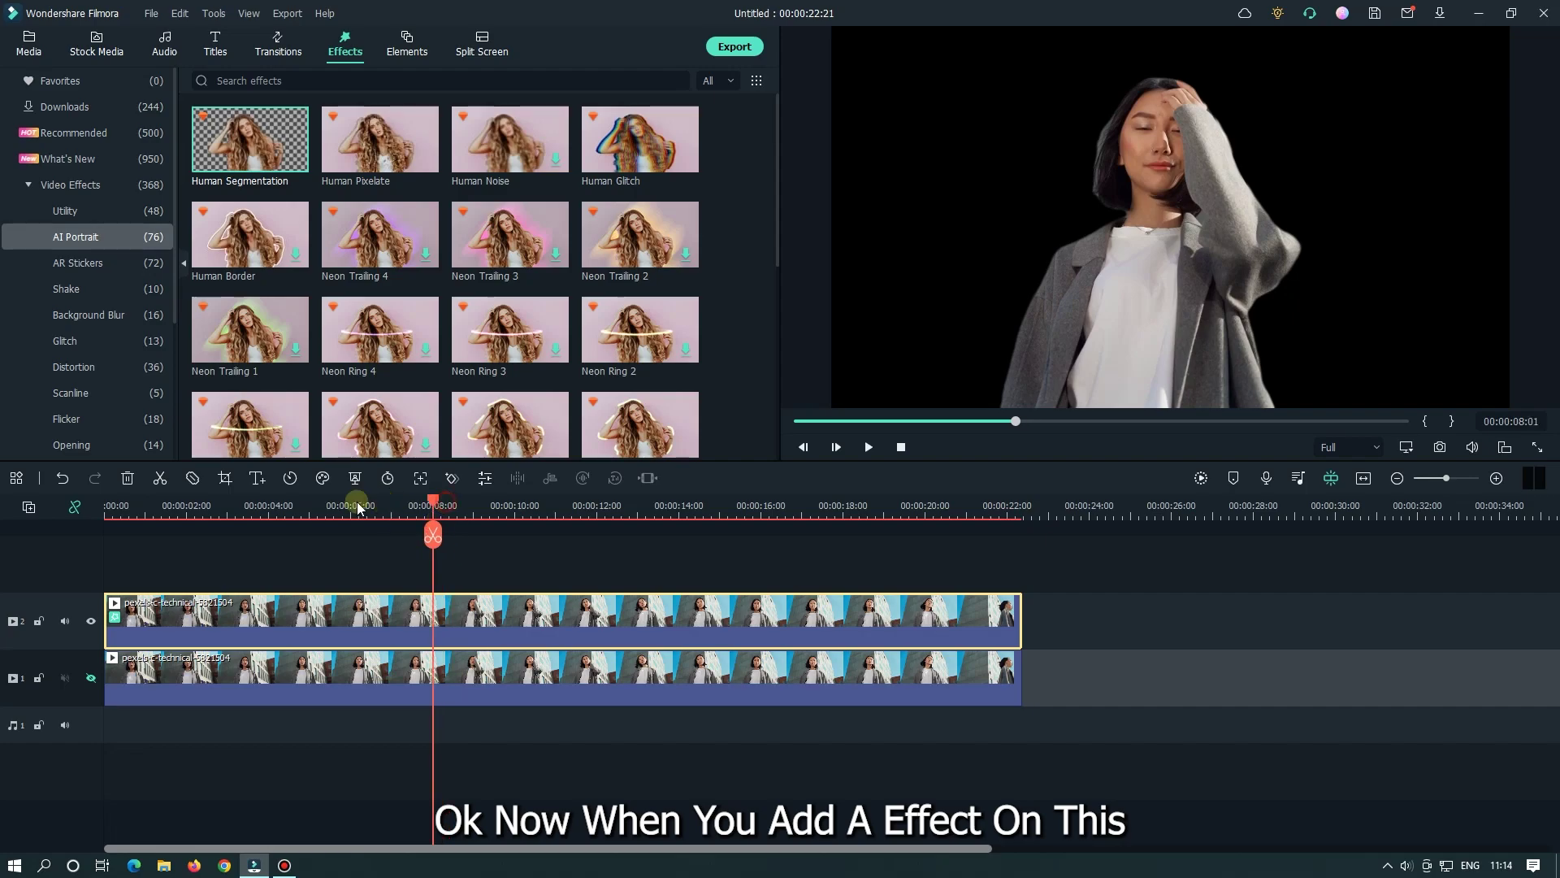
left_click_drag(357, 508, 63, 504)
left_click_drag(248, 510, 285, 510)
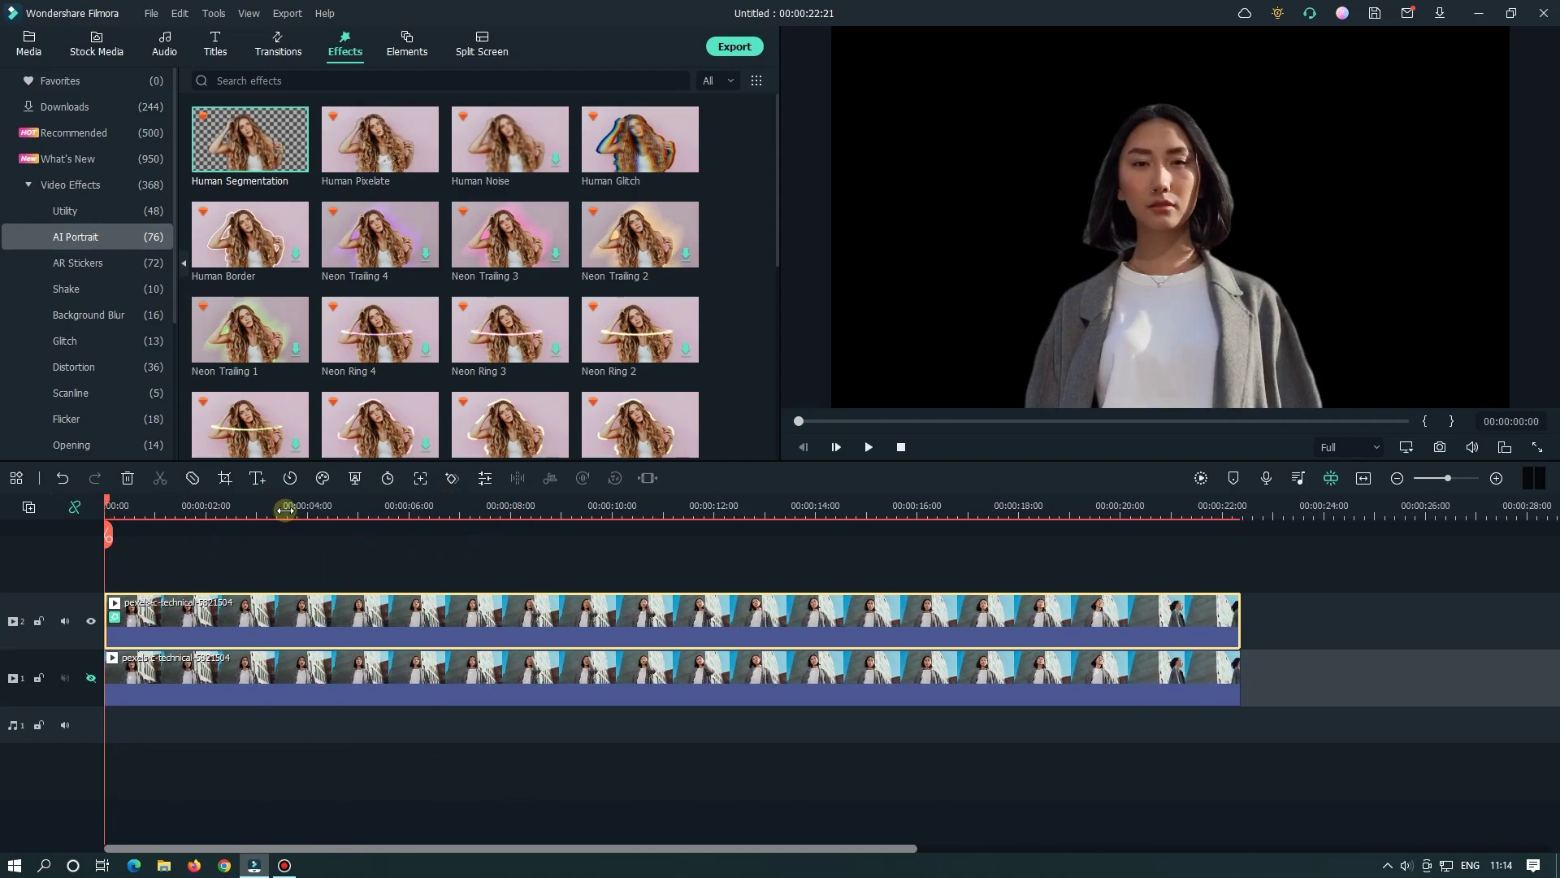
scroll(286, 510, "up", 1)
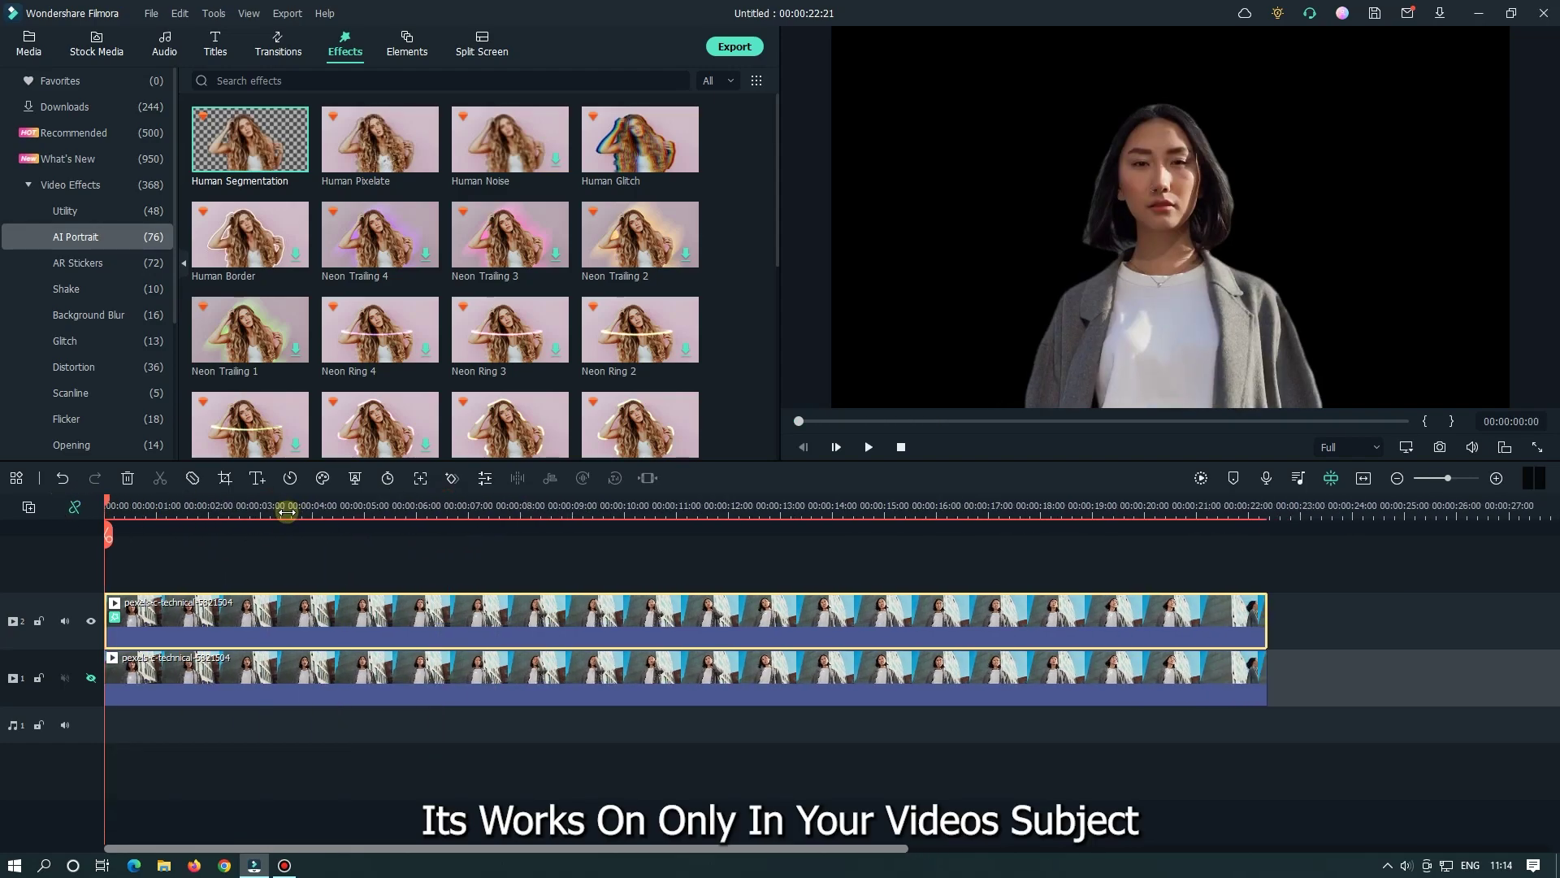
Try the Glitch Dispersion effect on the whole upper clip, preview it, undo it and return to the start.
left_click(102, 342)
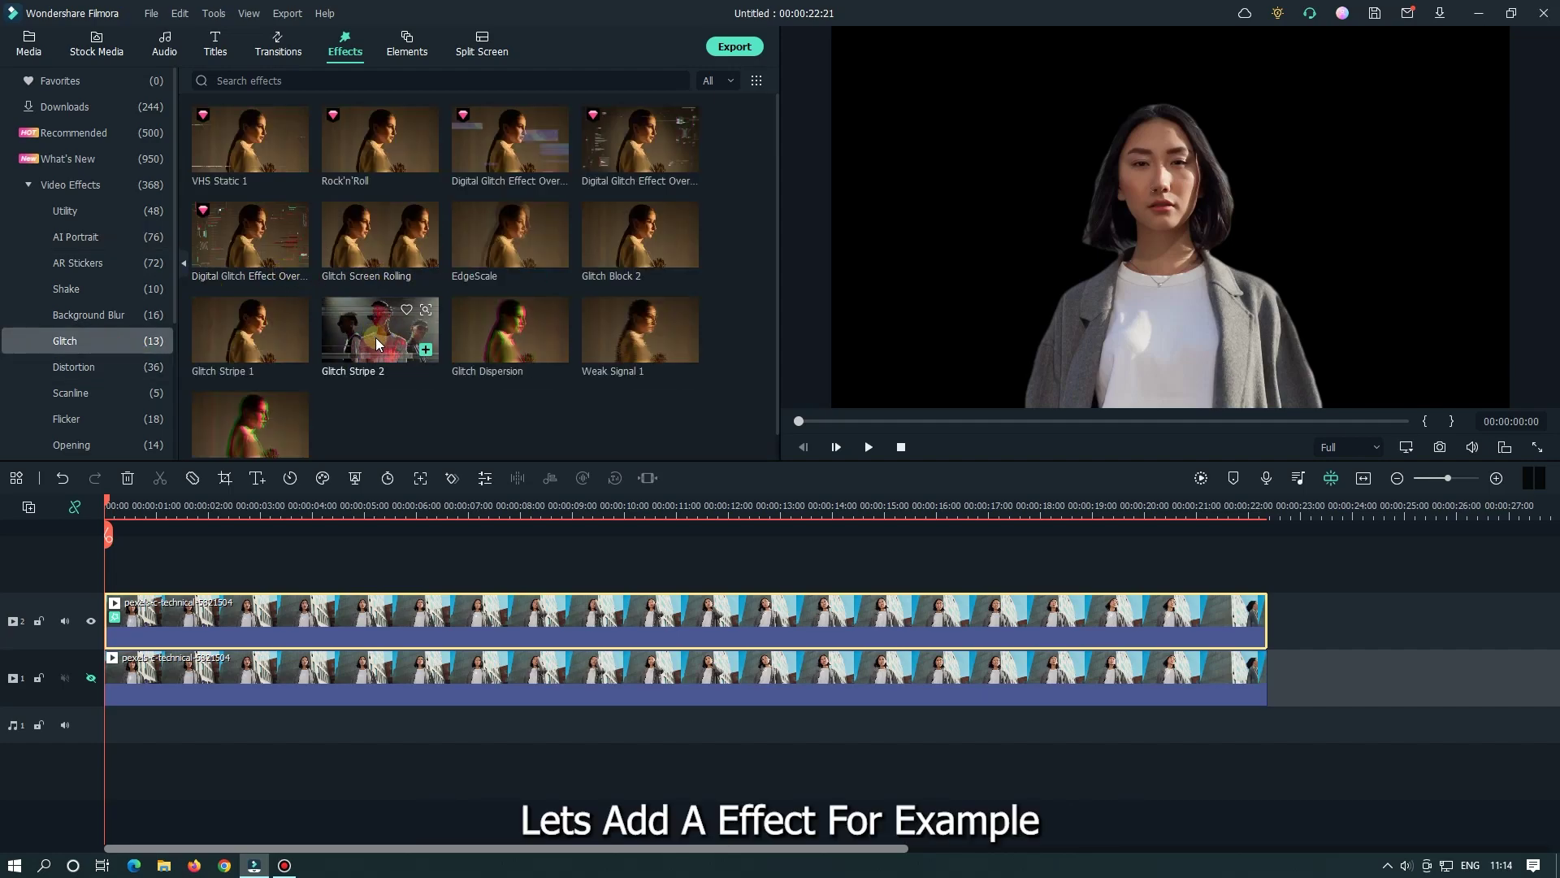
left_click_drag(491, 338, 832, 530)
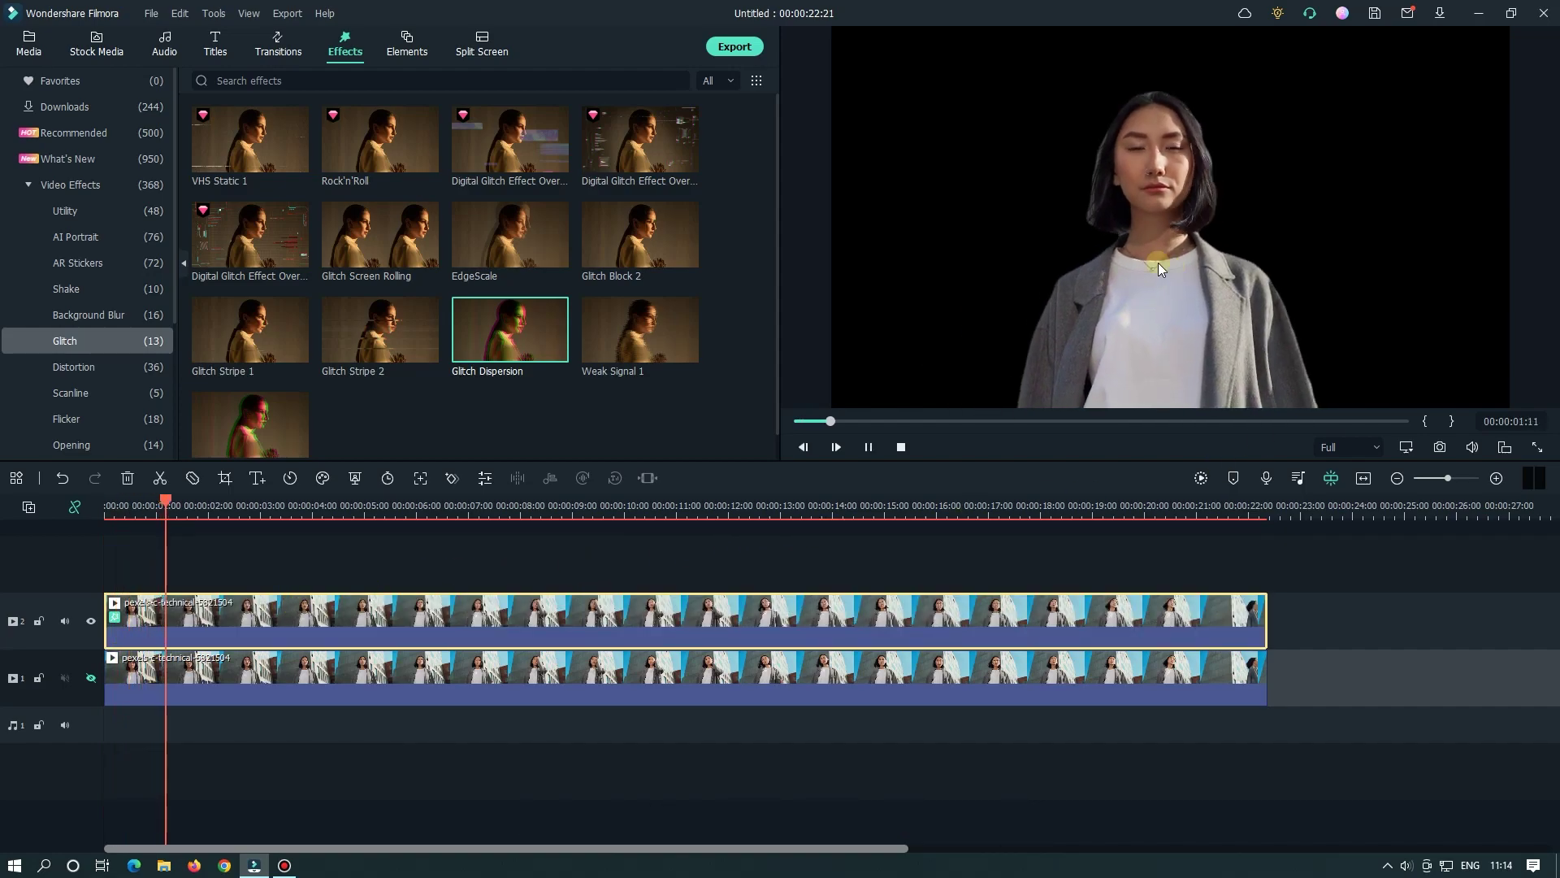
key("space")
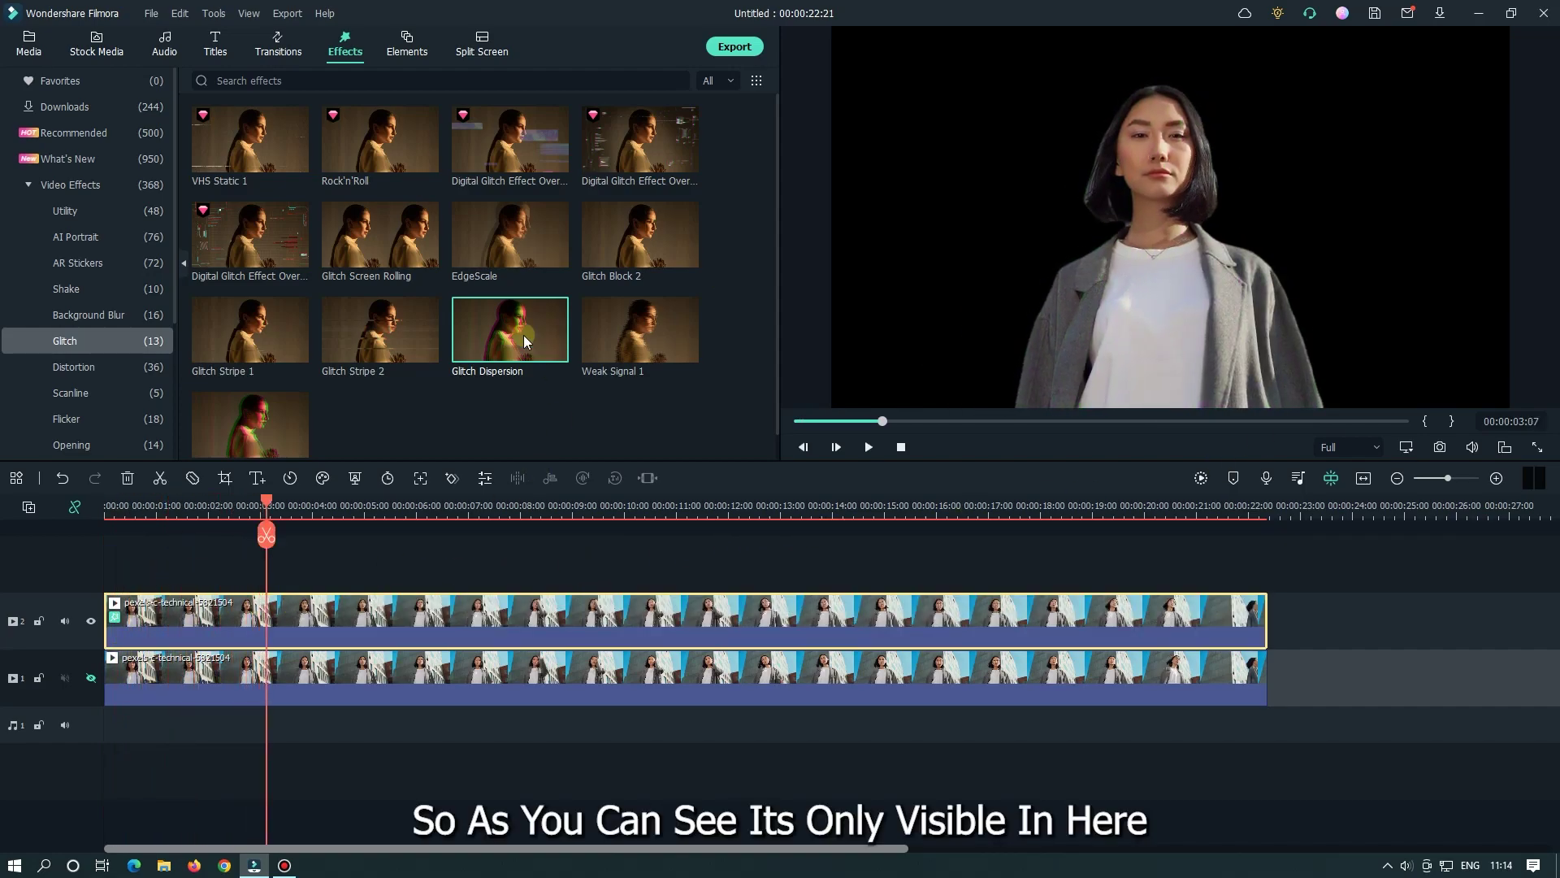
key("ctrl+z")
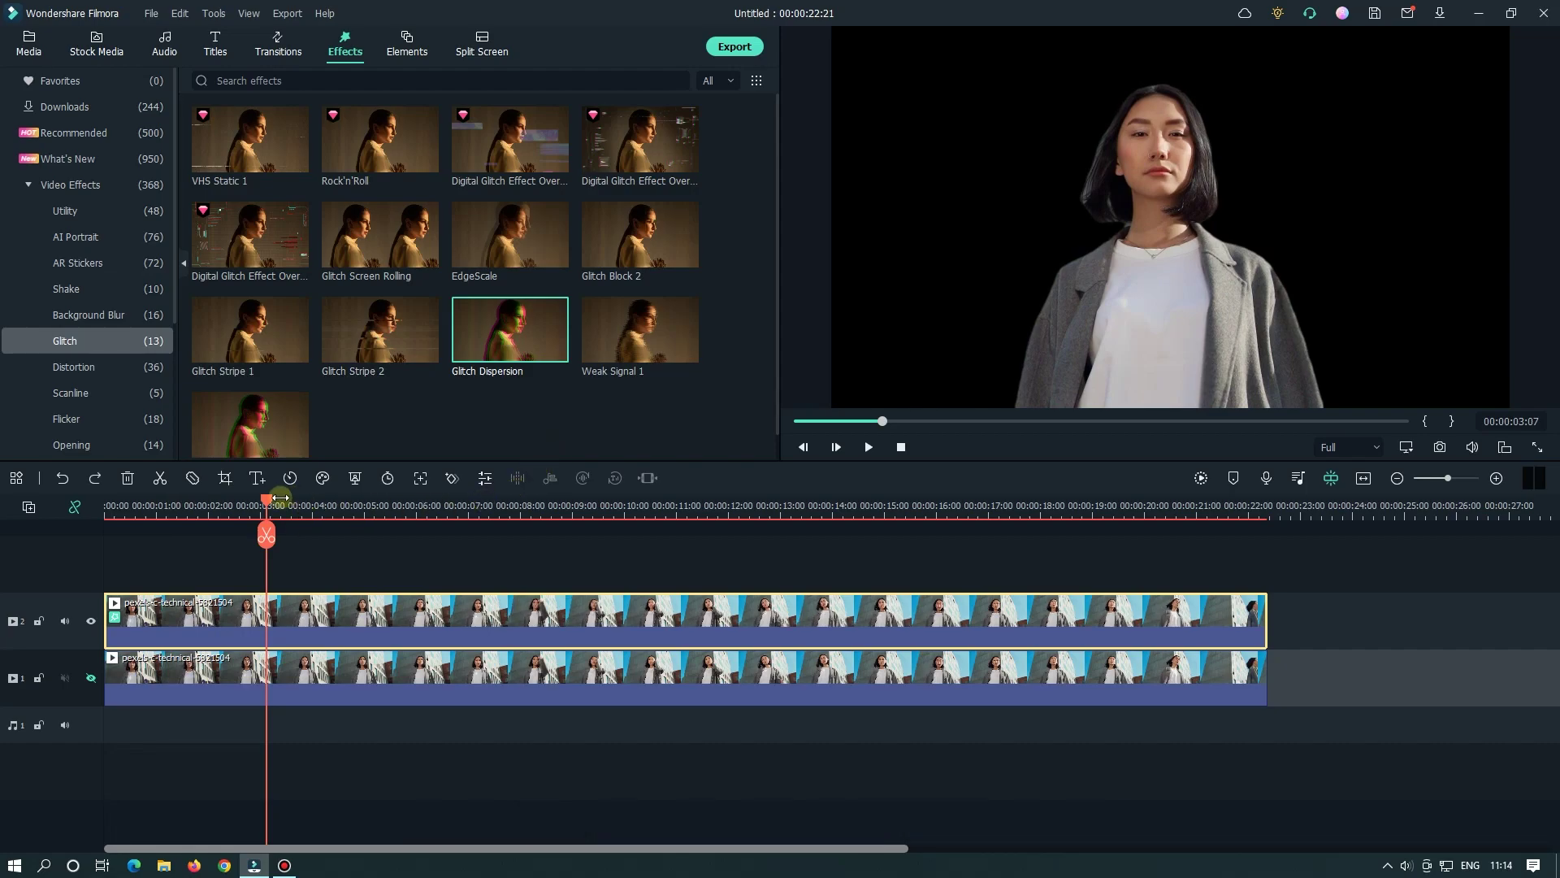
left_click_drag(217, 502, 108, 530)
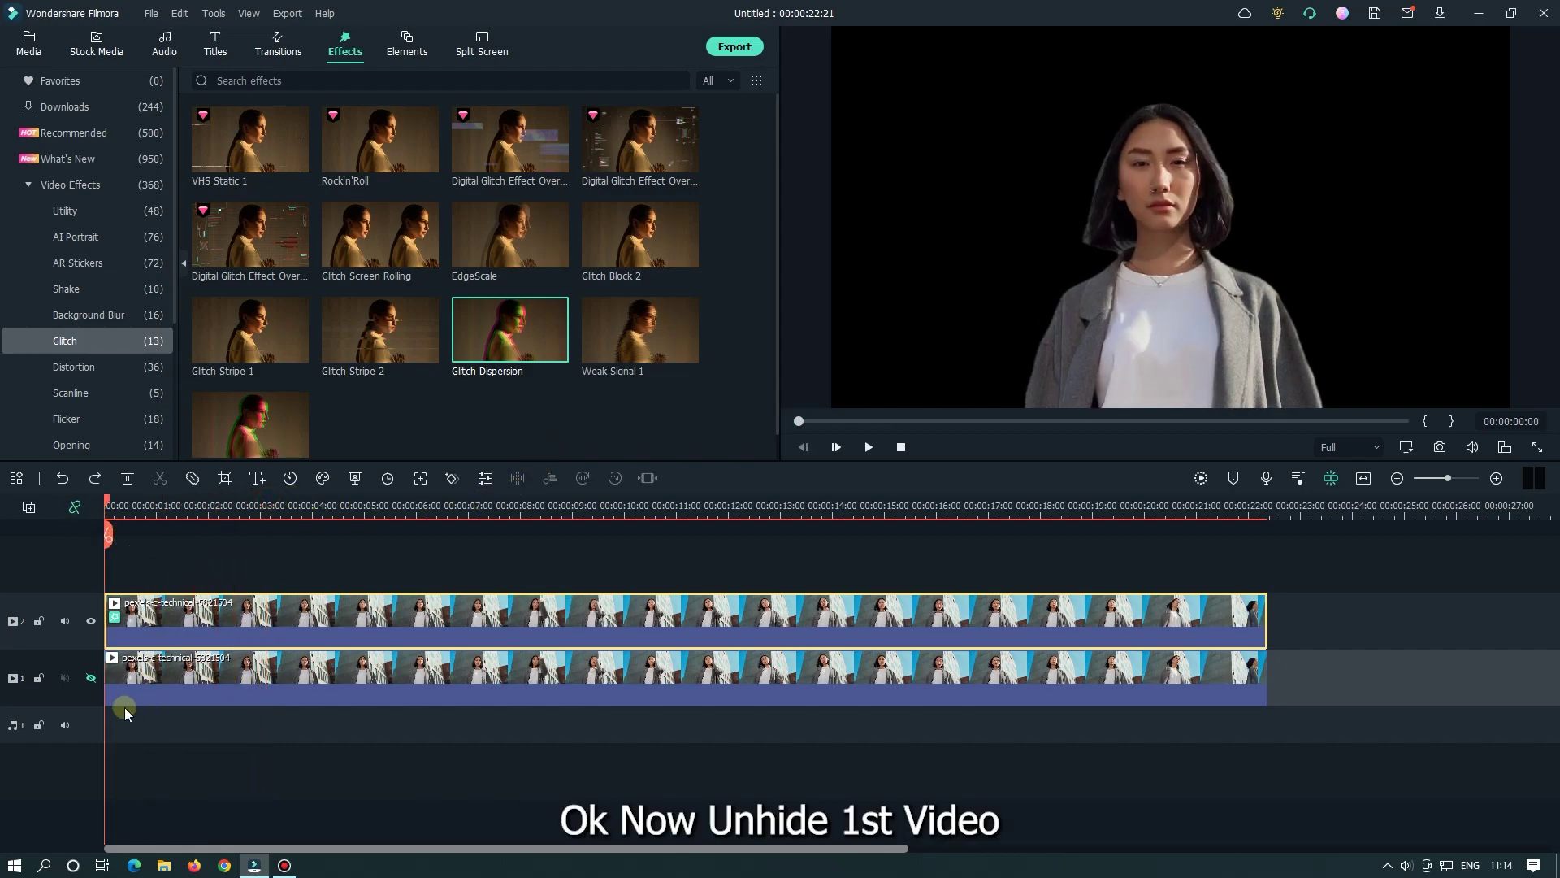
Unhide the first video track and cut away the upper clip's portion before 00:00:00:40.
left_click(90, 681)
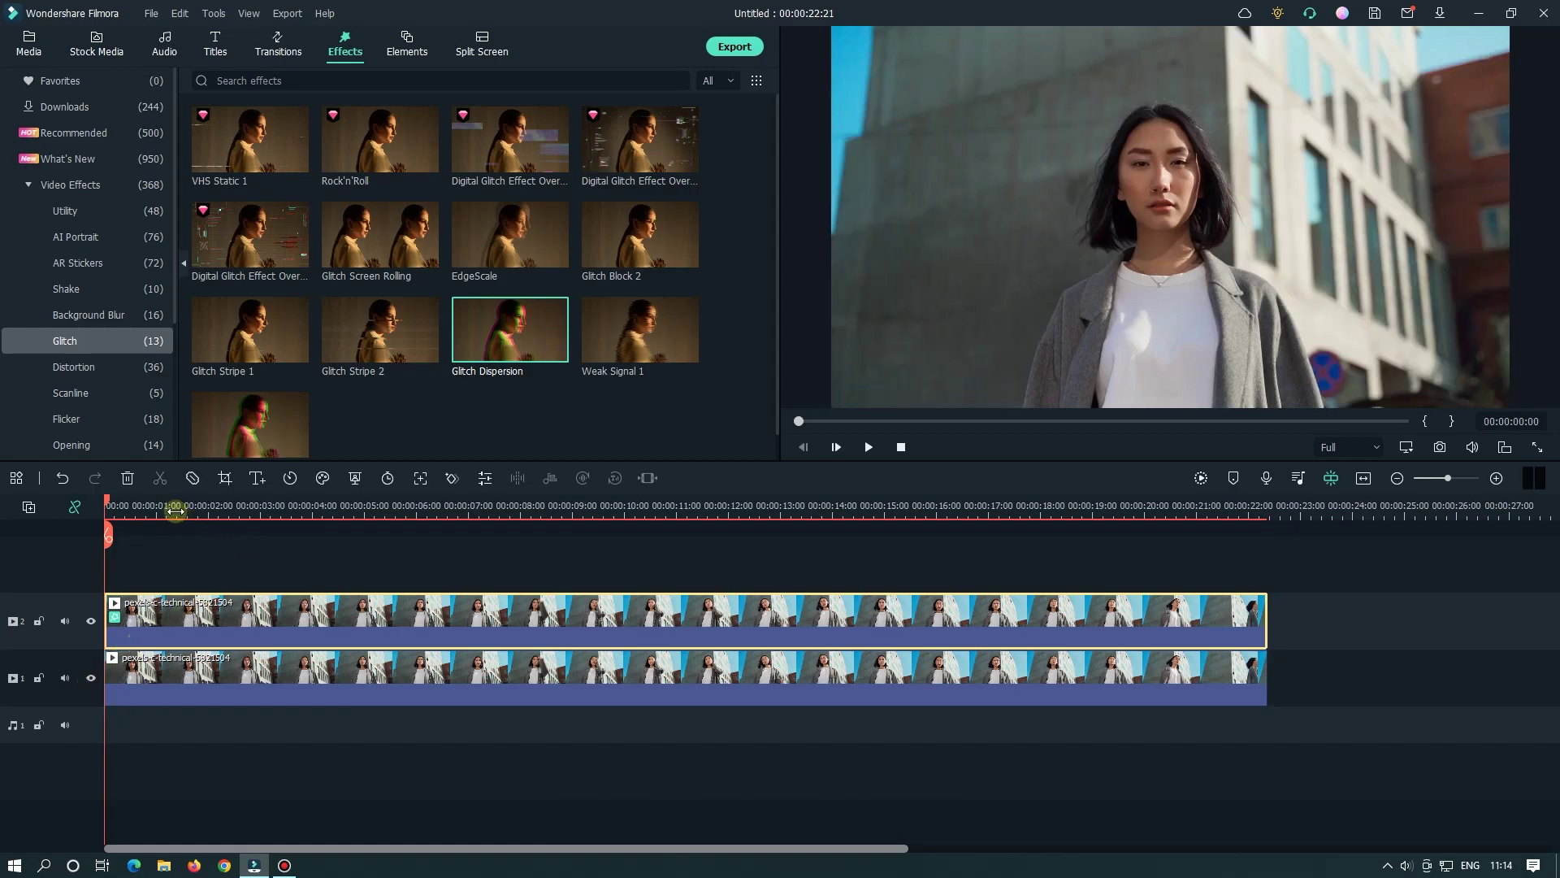
left_click_drag(175, 510, 455, 508)
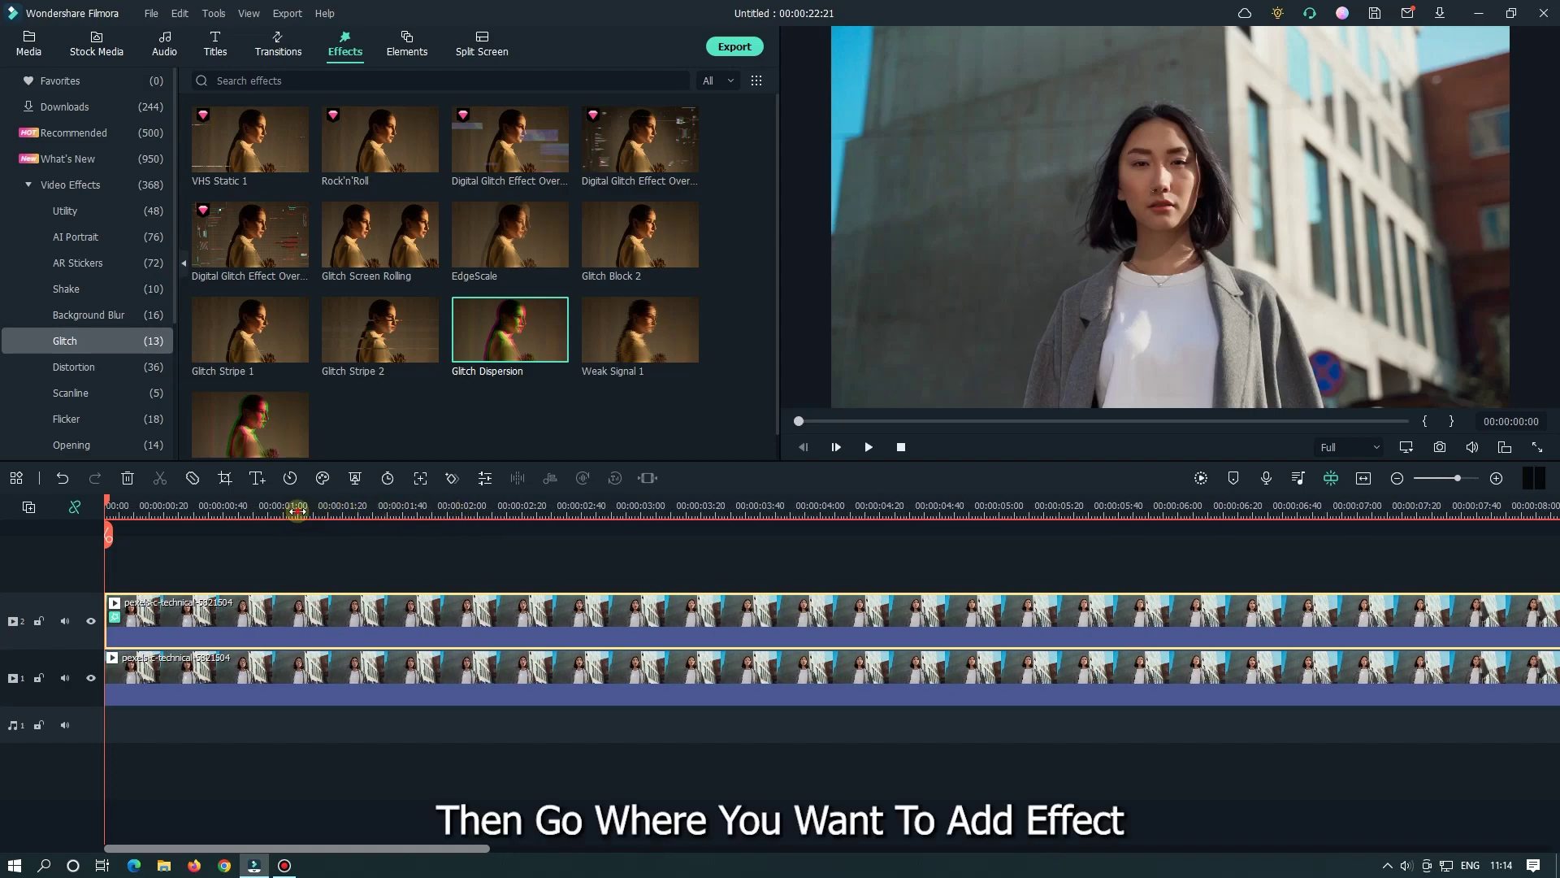
mouse_move(298, 510)
left_mouse_down()
mouse_move(383, 515)
mouse_move(308, 507)
left_mouse_up()
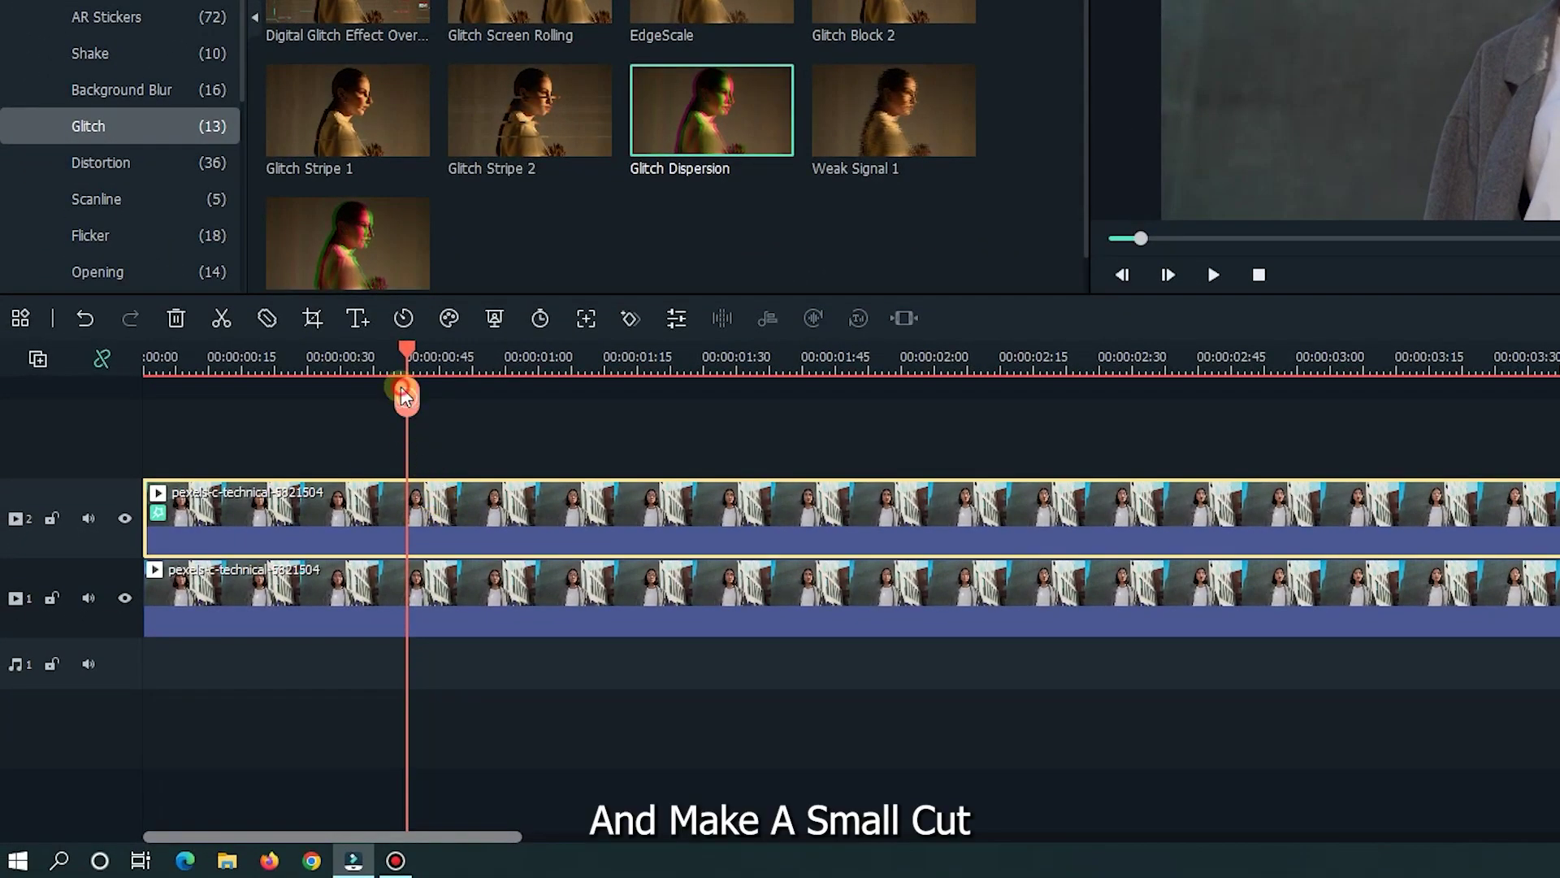
left_click(406, 395)
left_click(347, 546)
key("Delete")
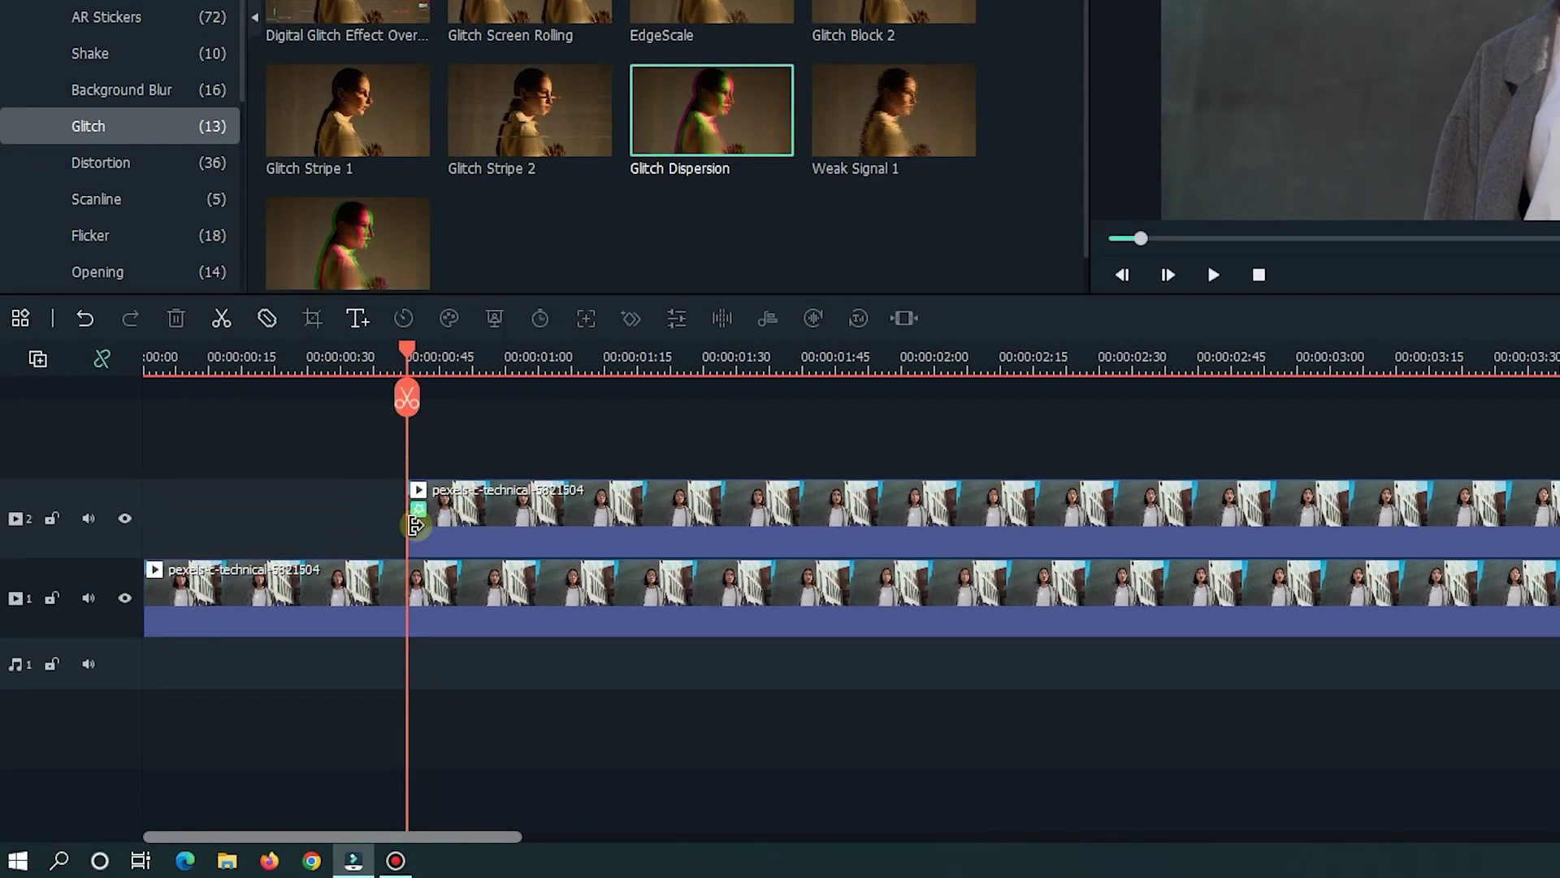
Split the upper clip at 00:00:00:50 and apply Glitch Dispersion to the resulting 10-frame segment.
mouse_move(522, 375)
left_mouse_down()
mouse_move(574, 373)
mouse_move(528, 376)
left_mouse_up()
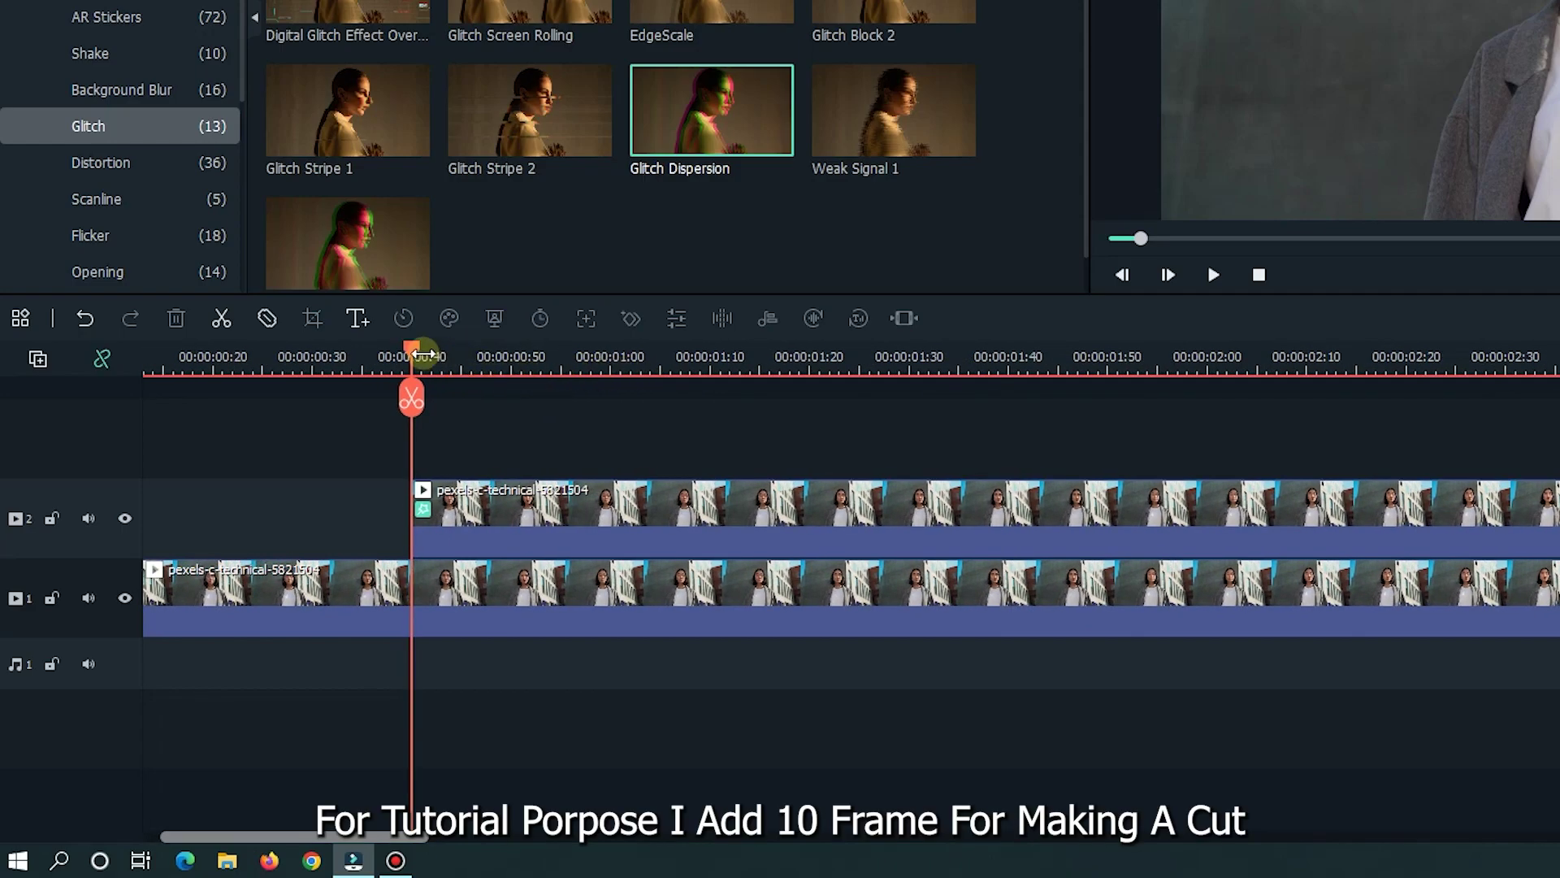
left_click_drag(414, 355, 510, 358)
left_click(534, 516)
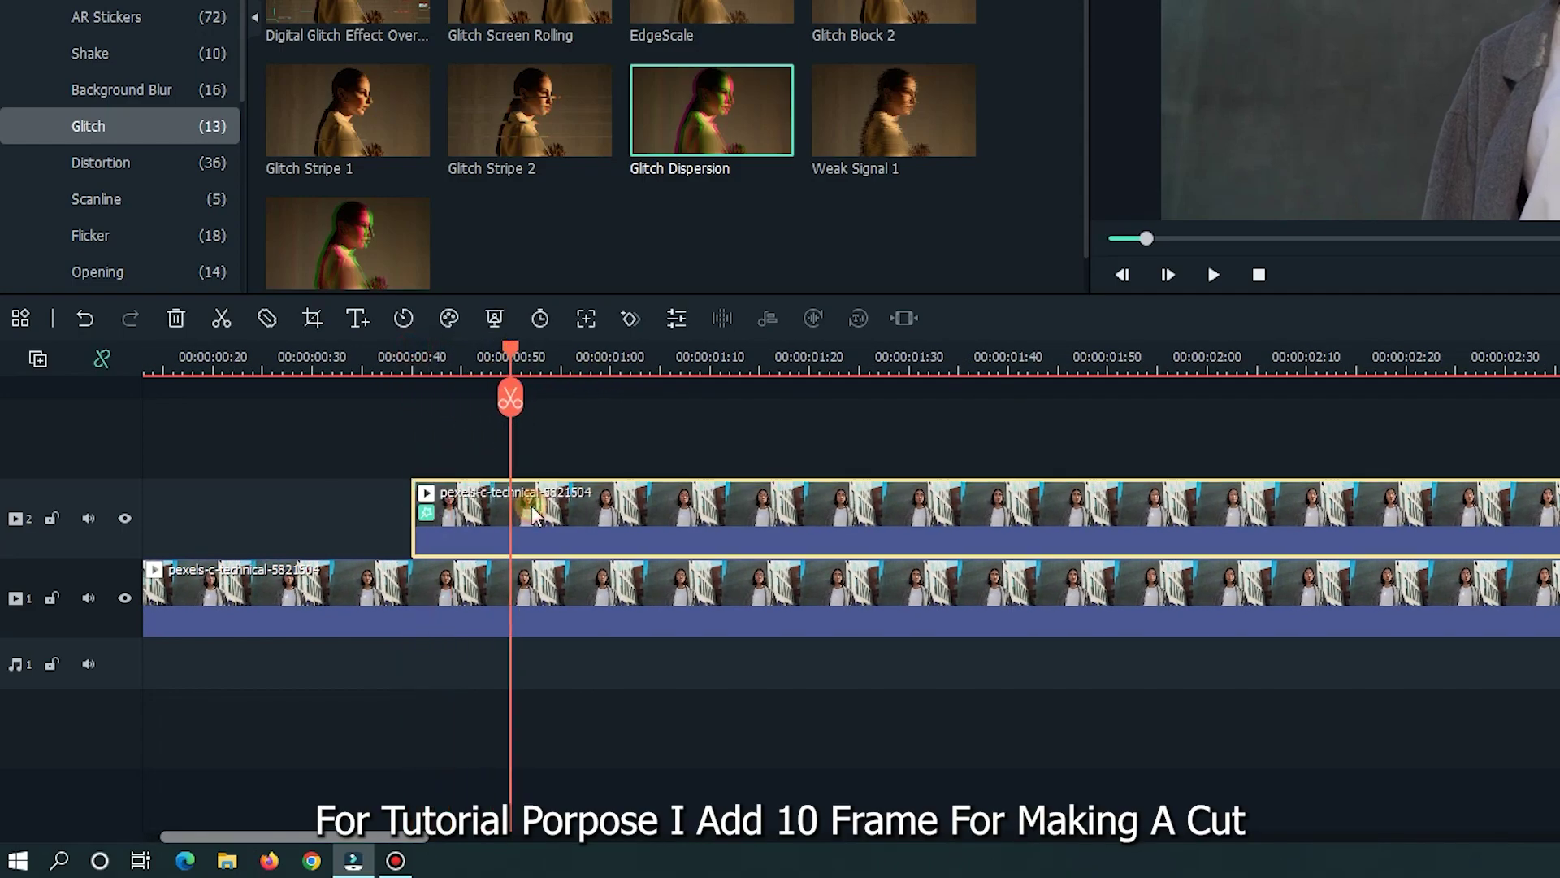
left_click(512, 397)
left_click(456, 519)
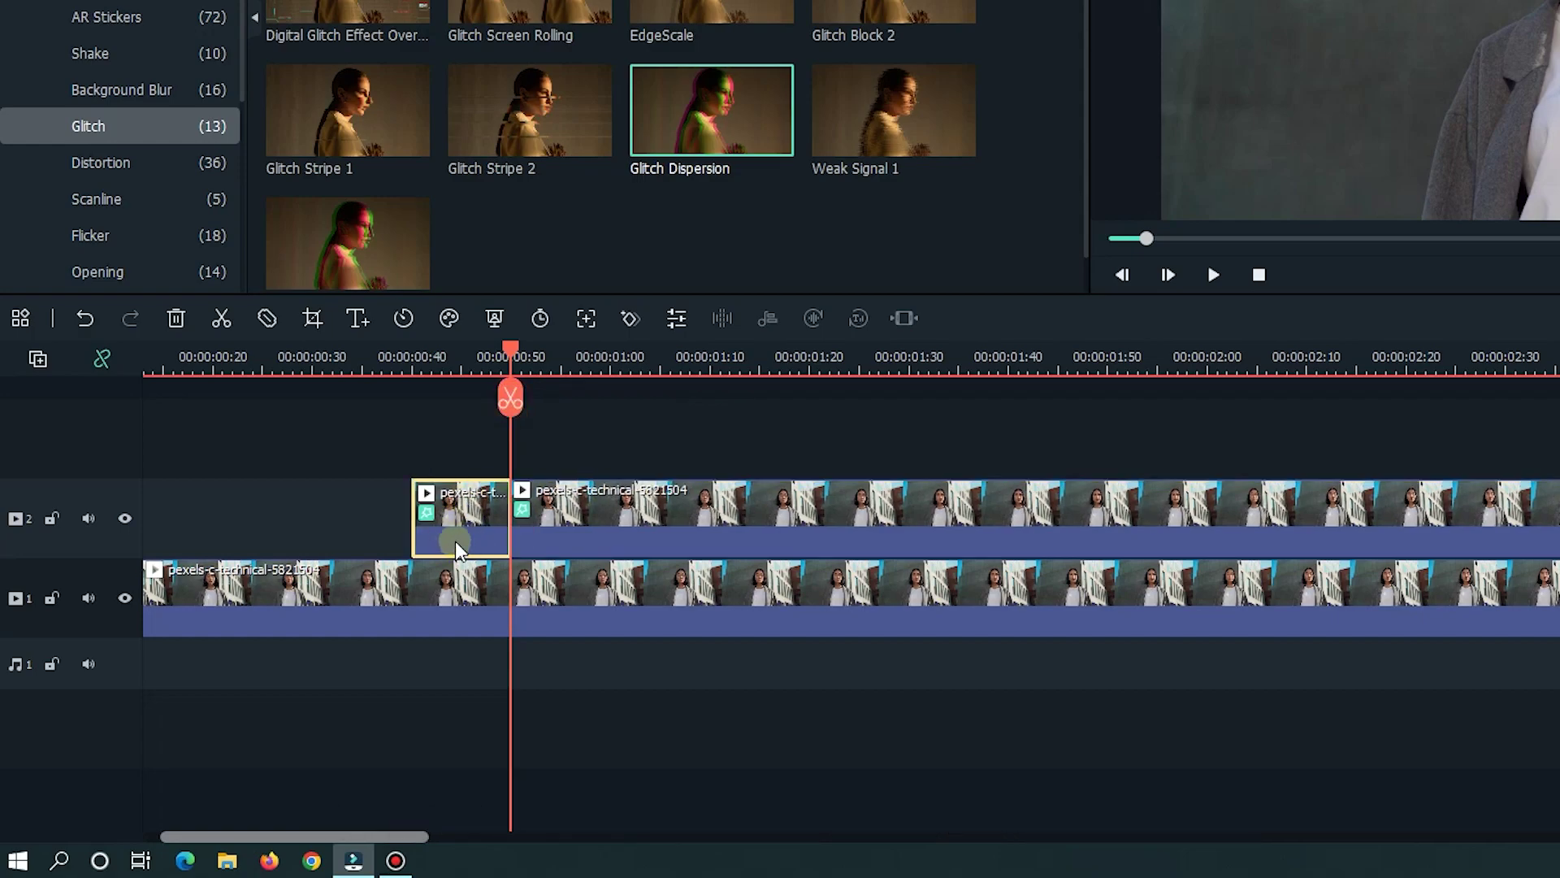
left_click_drag(689, 106, 464, 521)
Start a preview render, stop it partway and play back the beginning of the timeline to check the glitch.
left_click_drag(801, 369, 611, 350)
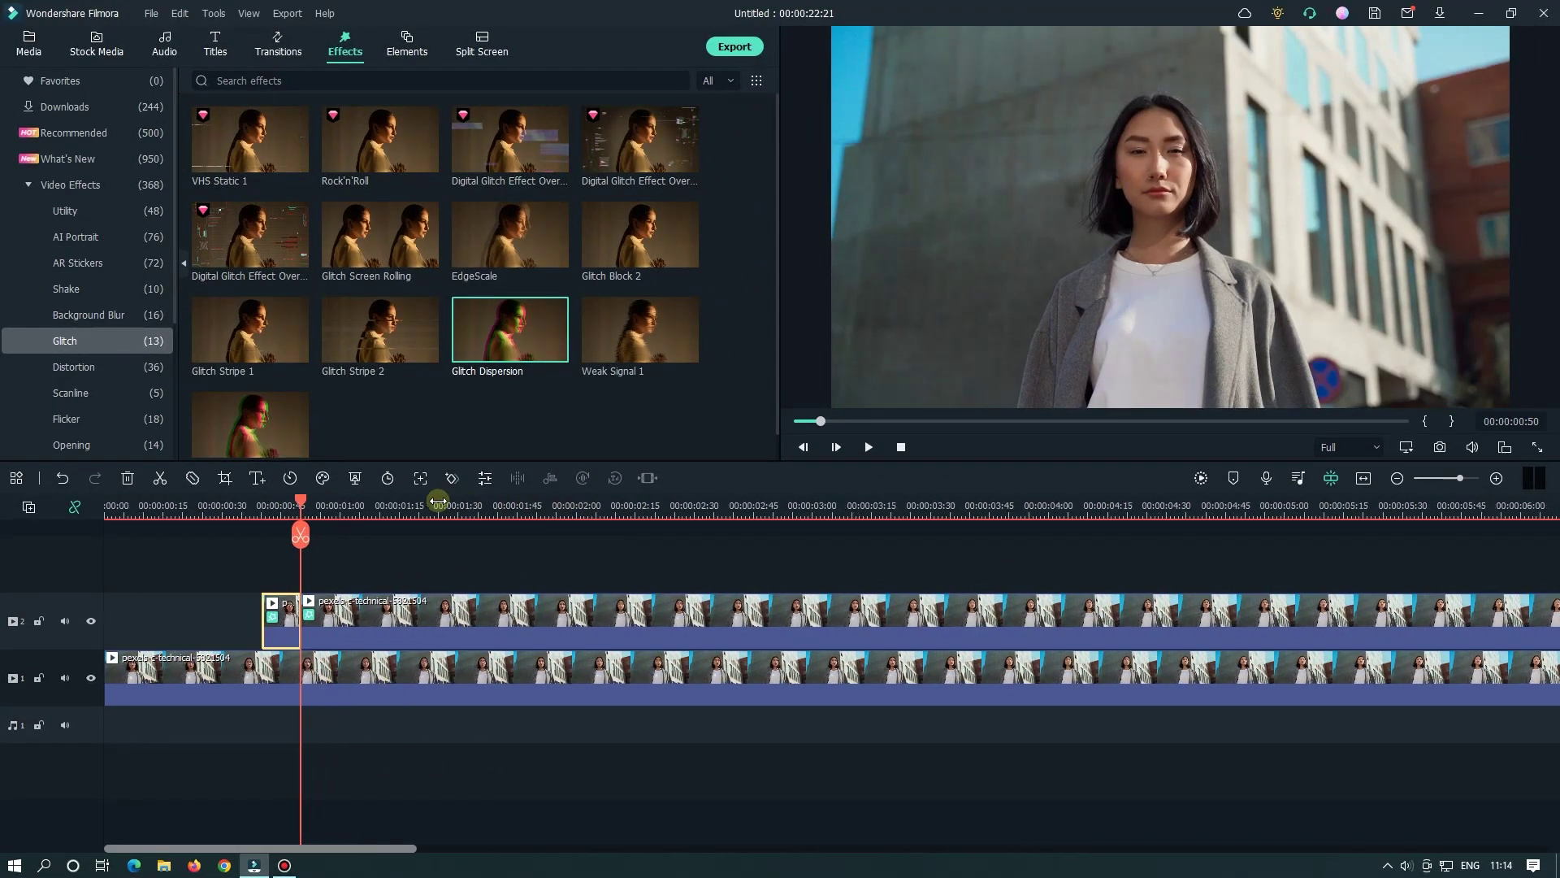
left_click_drag(439, 500, 278, 514)
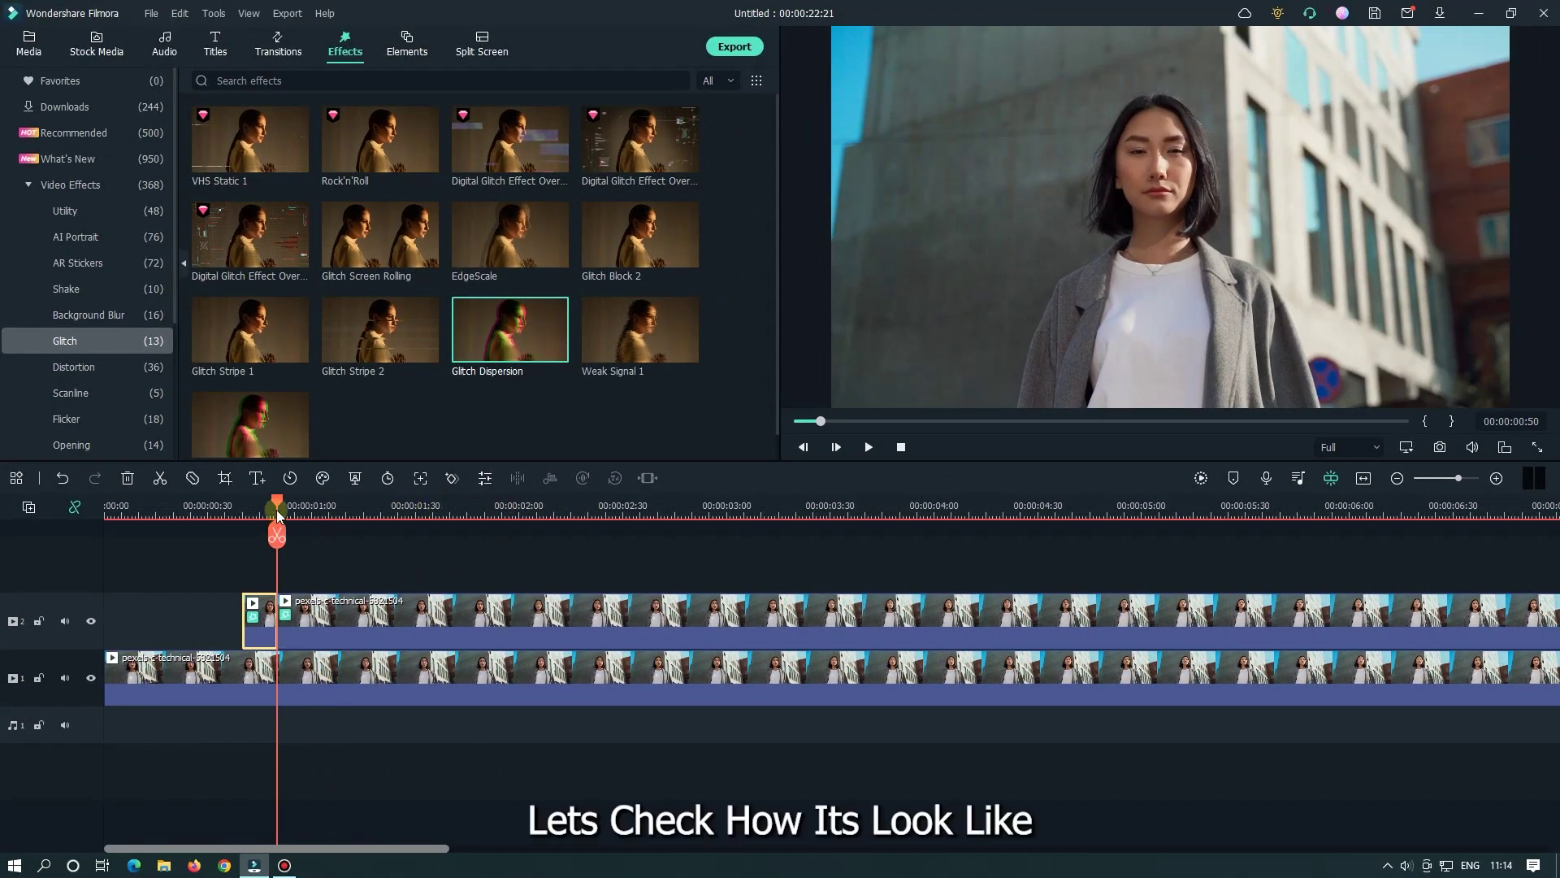
left_click(1201, 479)
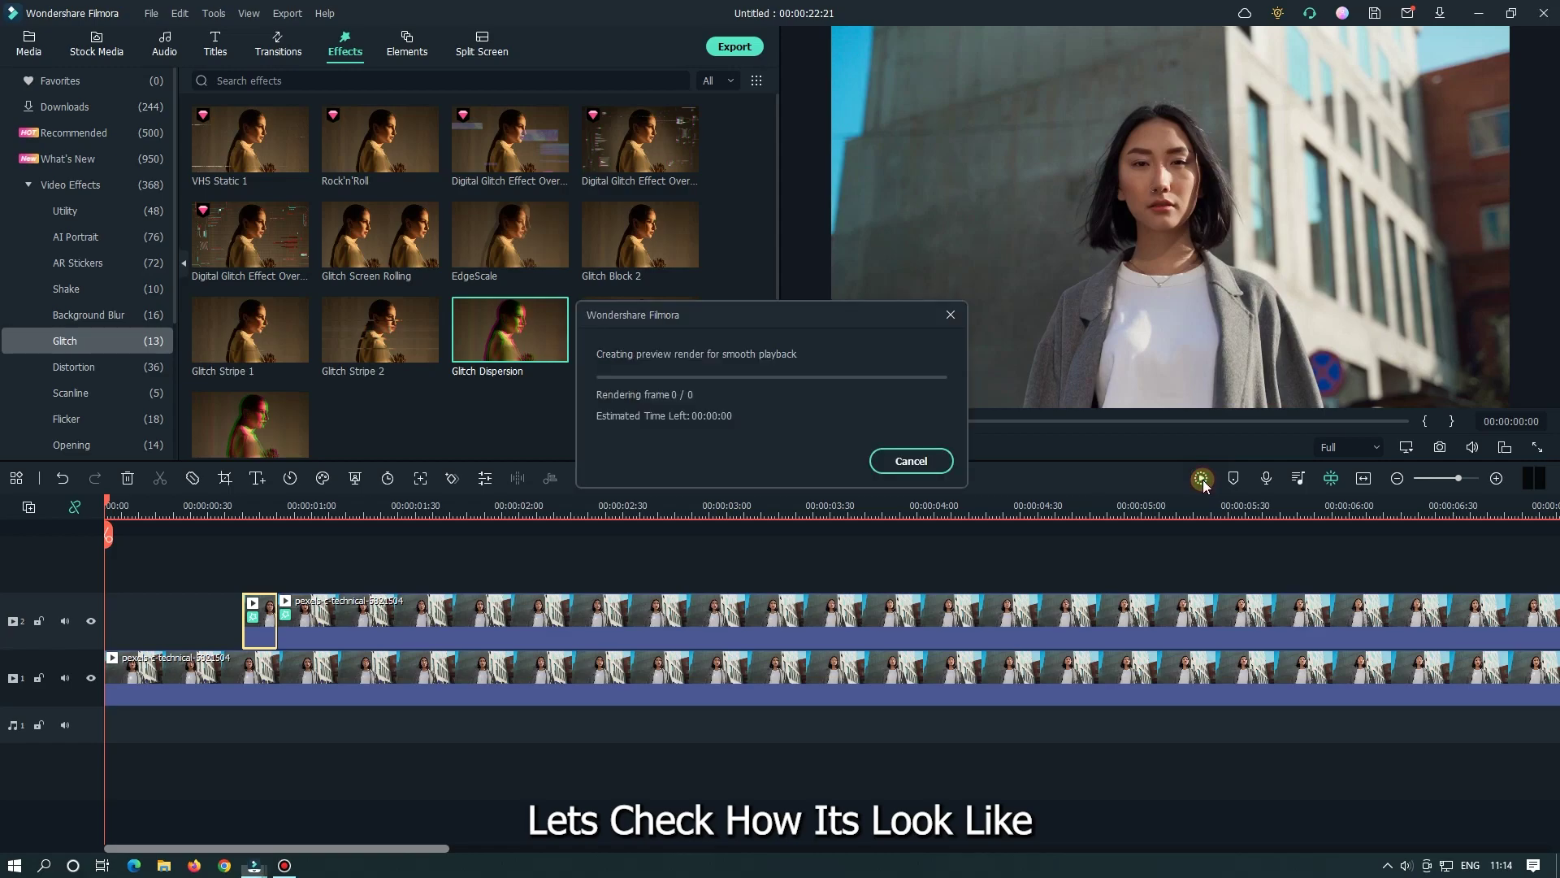
left_click(894, 461)
key("space")
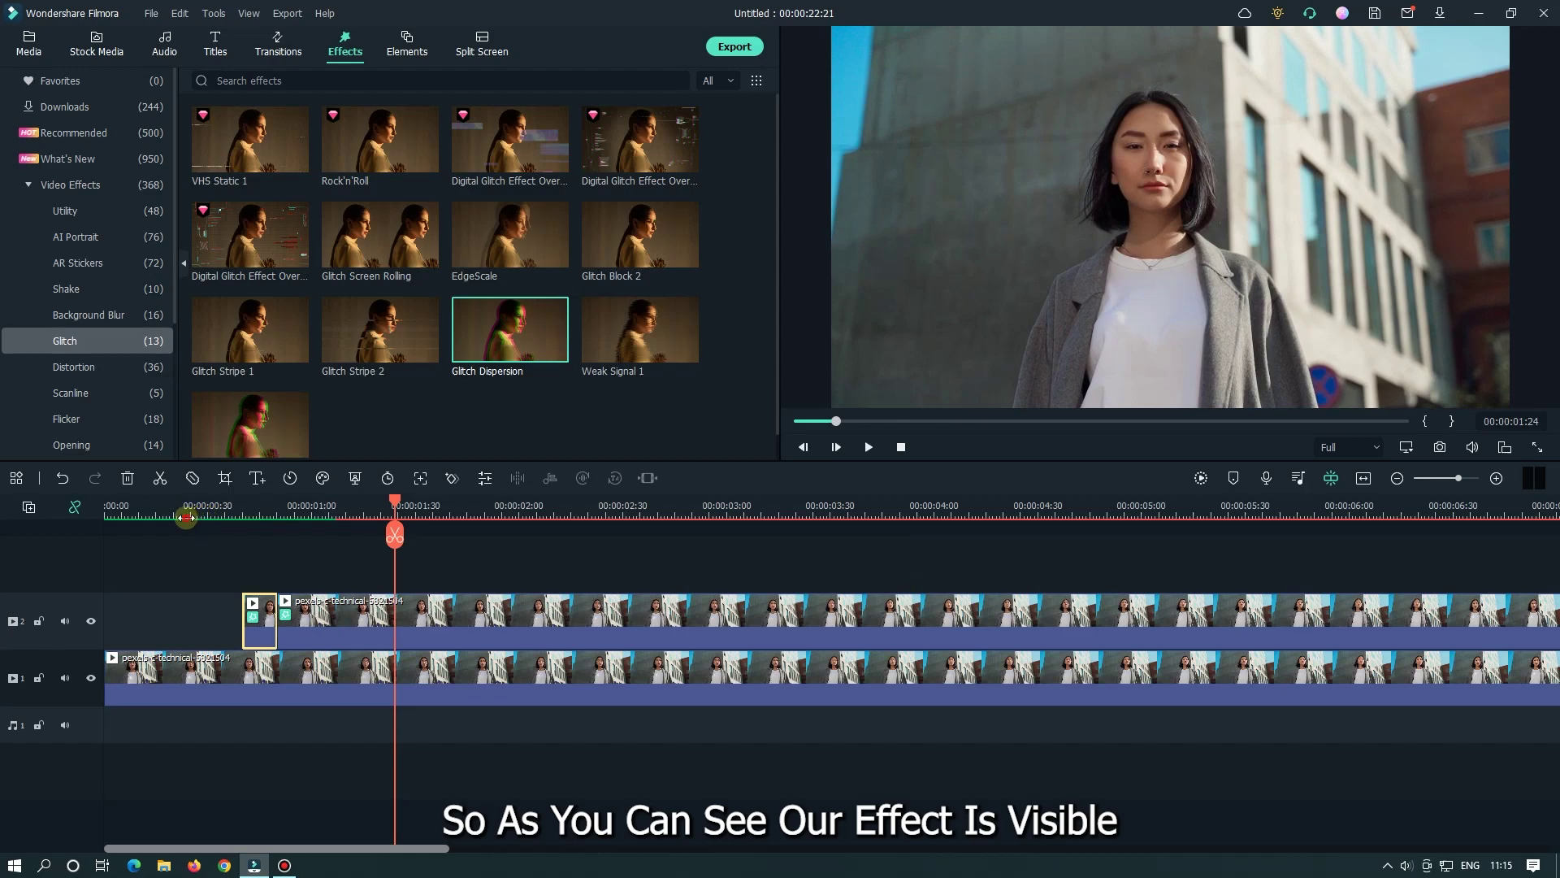
left_click(186, 517)
key("space")
key("space")
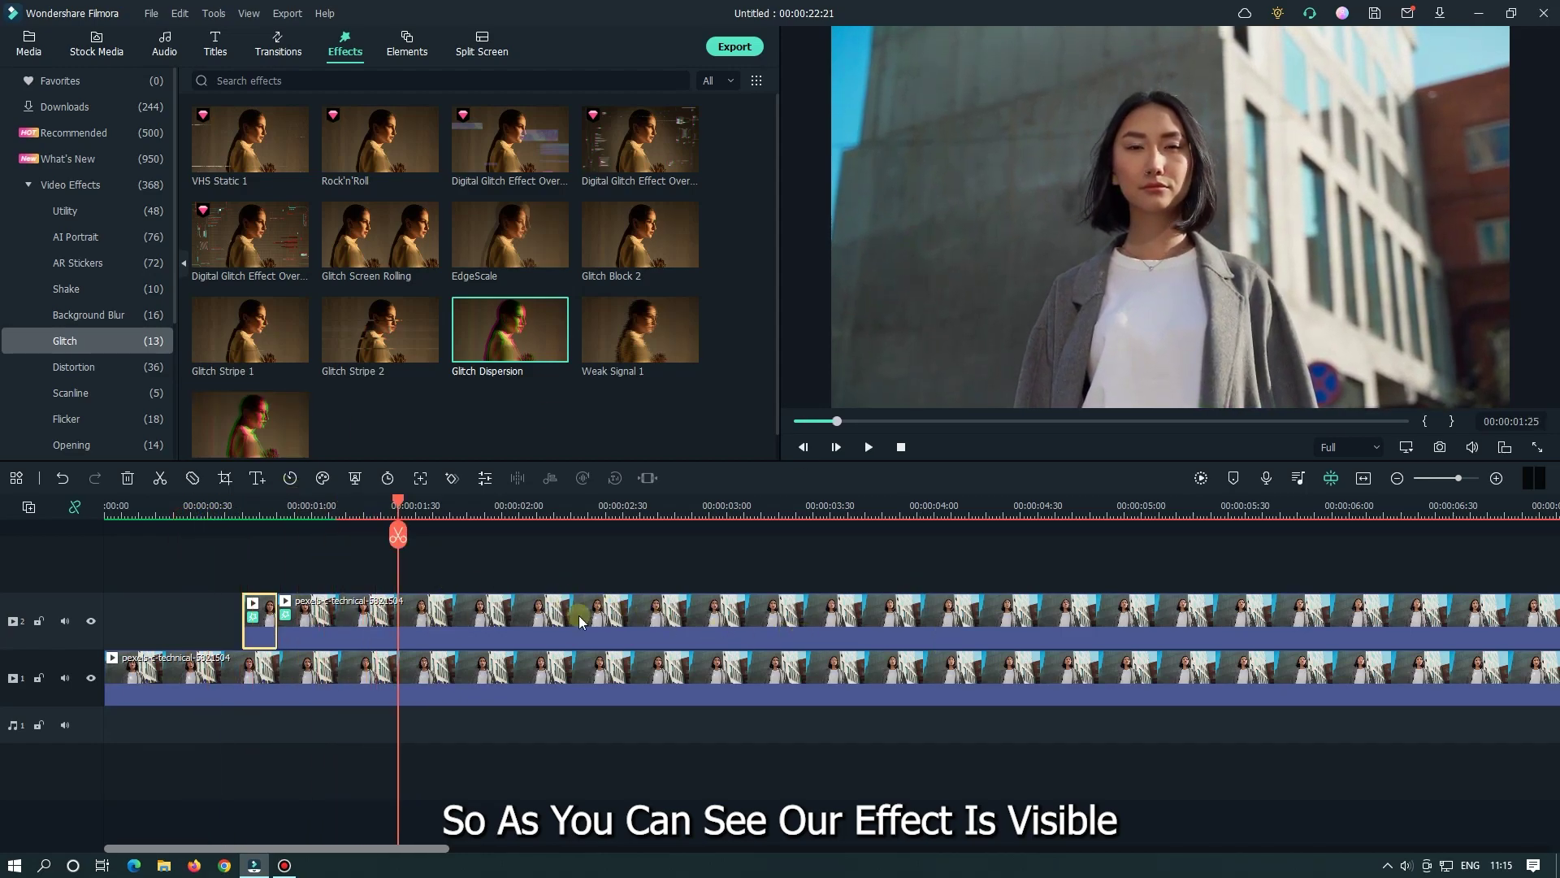
Split the upper clip at 00:00:01:10 and 00:00:01:20, and apply Glitch Stripe 2 to the segment between the cuts.
left_click(531, 619)
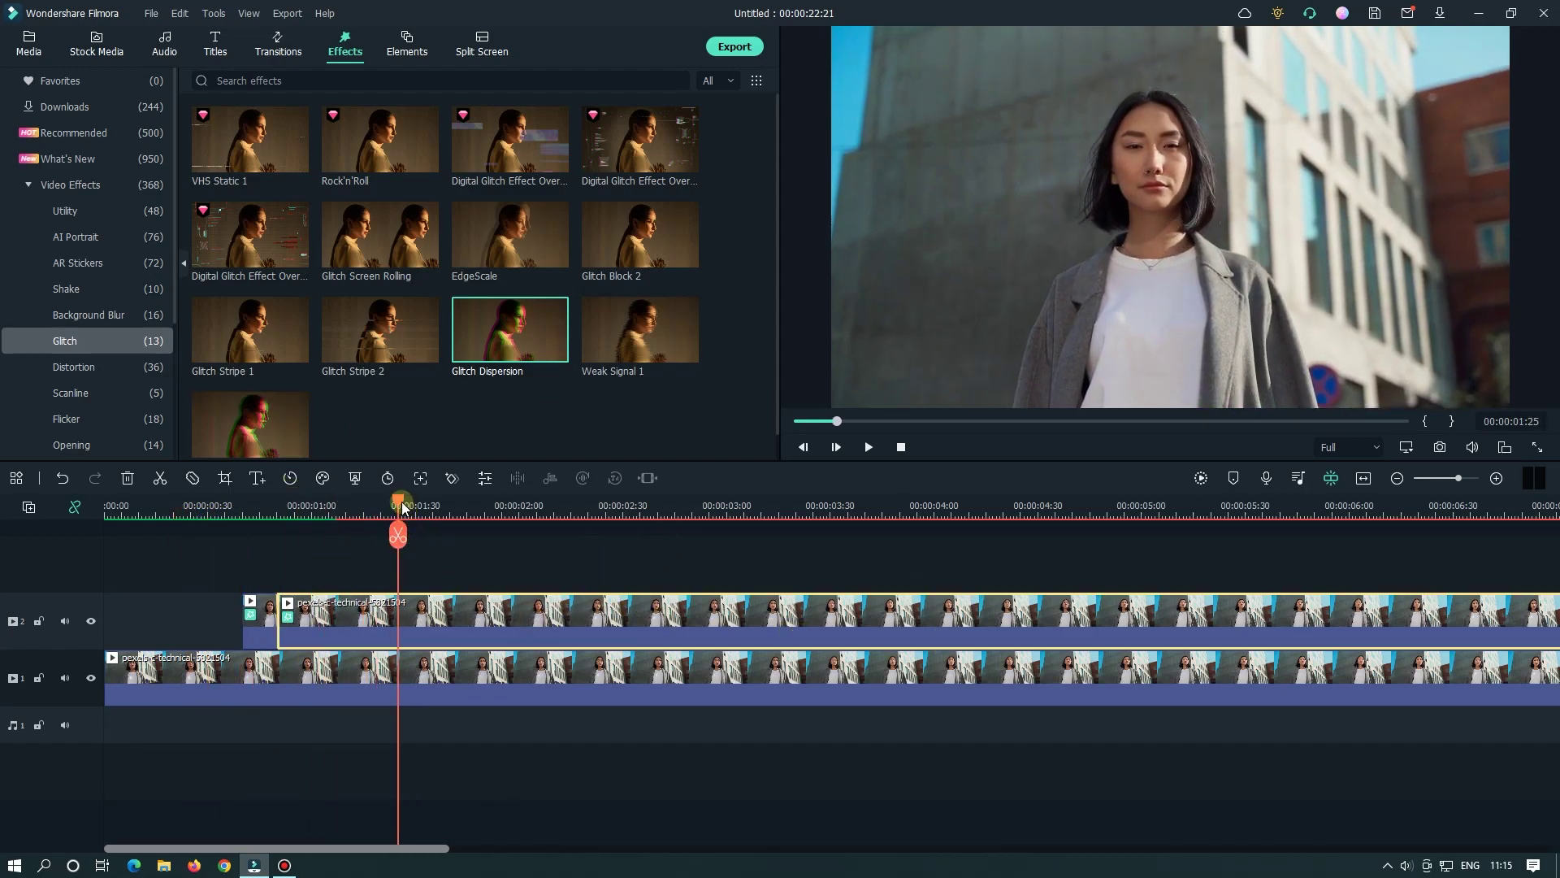
left_click_drag(401, 501, 674, 513)
left_click_drag(259, 858, 225, 858)
mouse_move(479, 508)
left_mouse_down()
mouse_move(454, 506)
mouse_move(519, 514)
left_mouse_up()
left_click(454, 535)
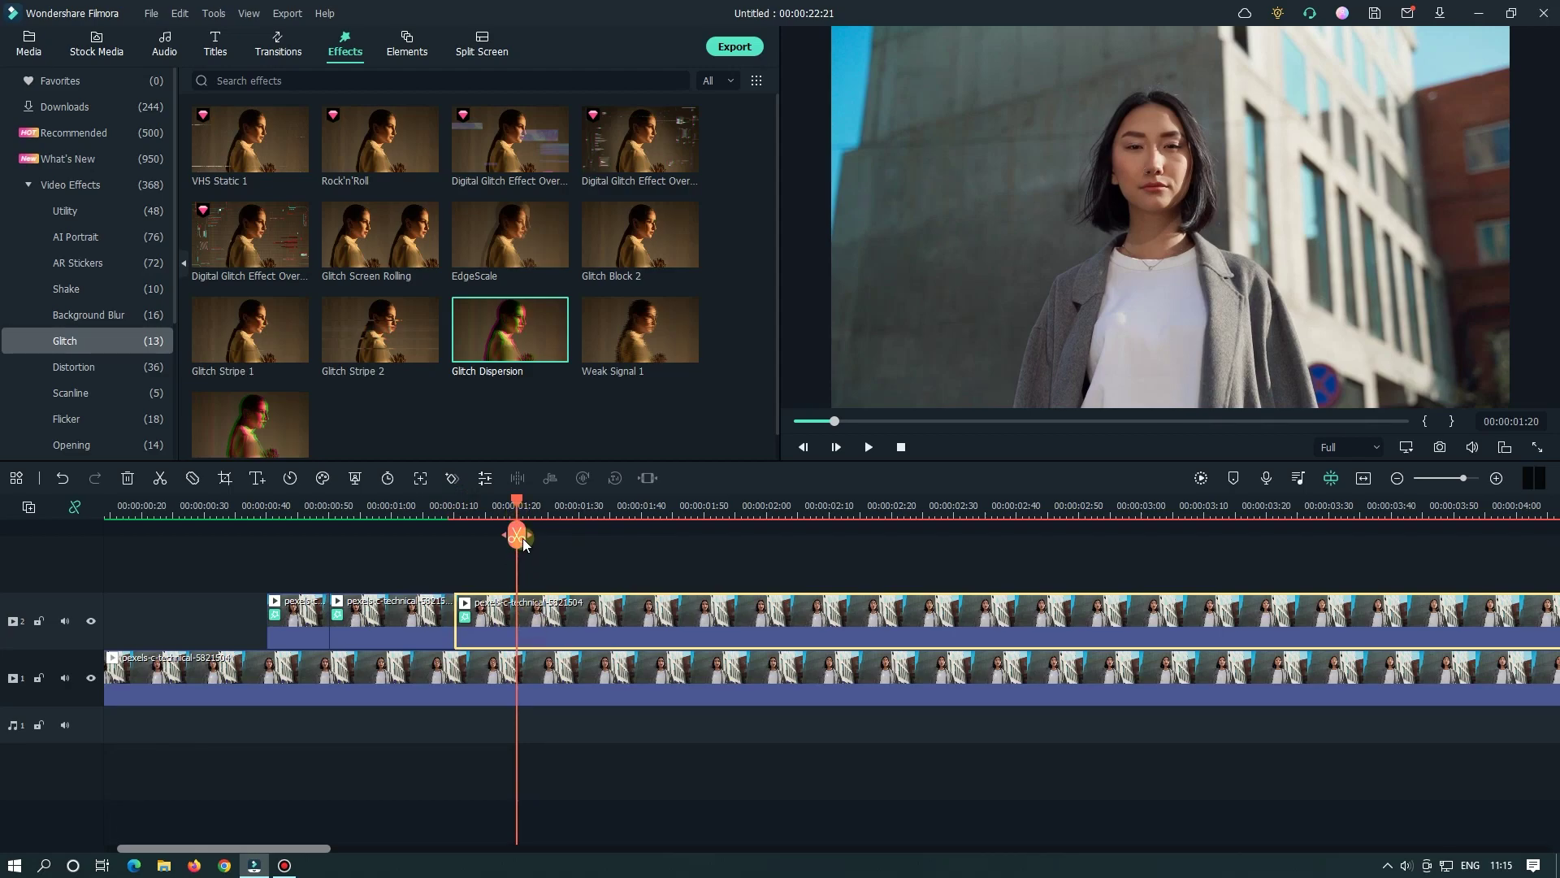
left_click(519, 536)
left_click_drag(376, 333, 463, 611)
left_click(521, 504)
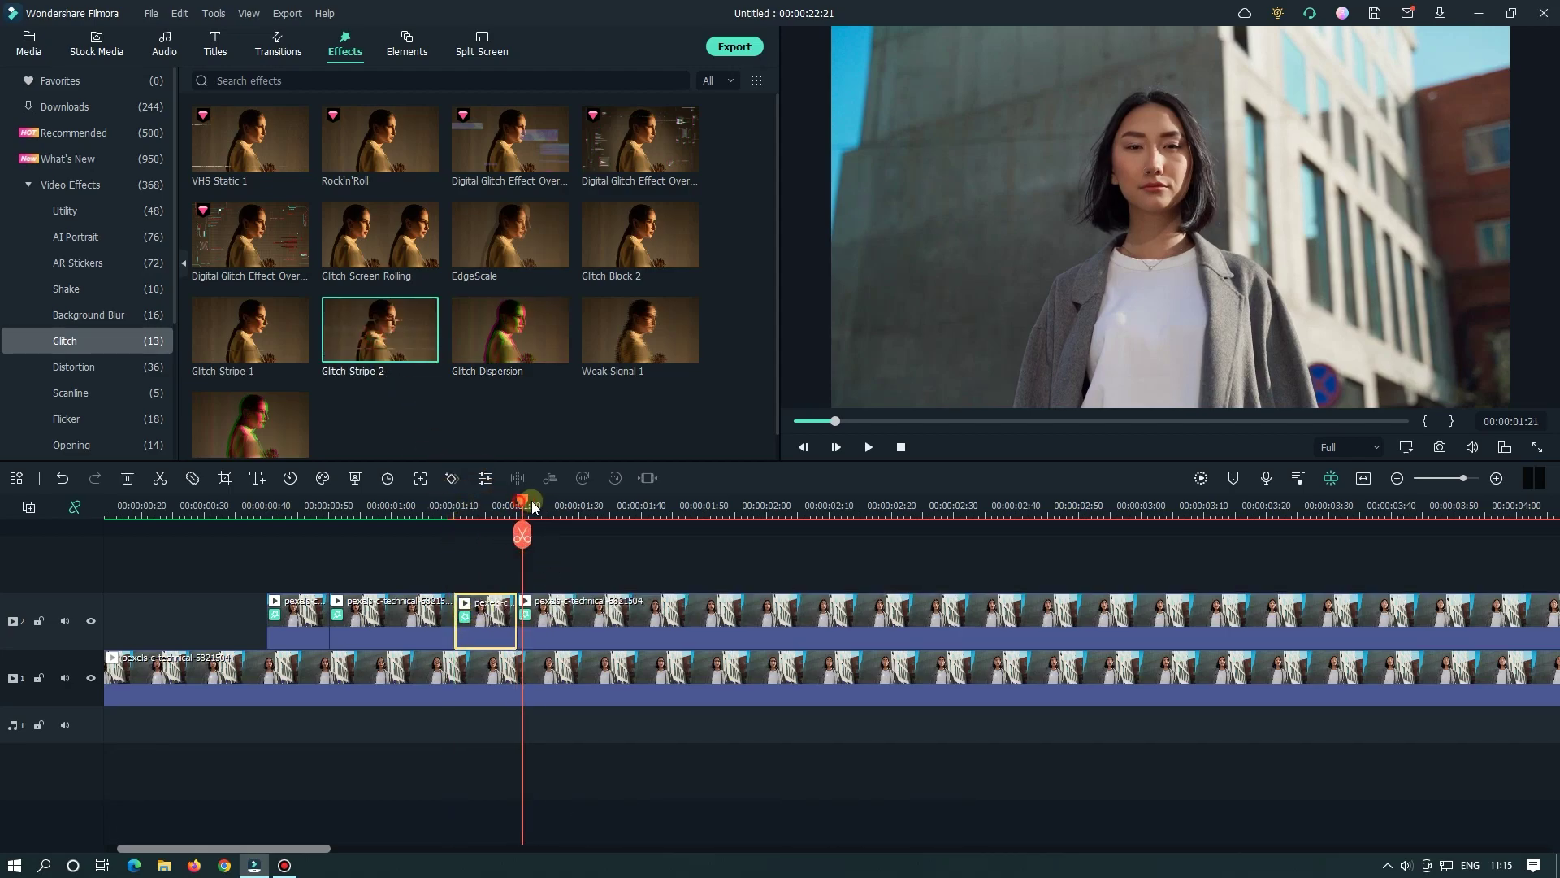
Split the upper clip at 00:00:01:45 and 00:00:01:55, and apply Glitch Stripe 1 to the segment between the cuts.
left_click_drag(531, 502, 673, 503)
left_click(672, 535)
left_click_drag(673, 504, 736, 504)
left_click(736, 534)
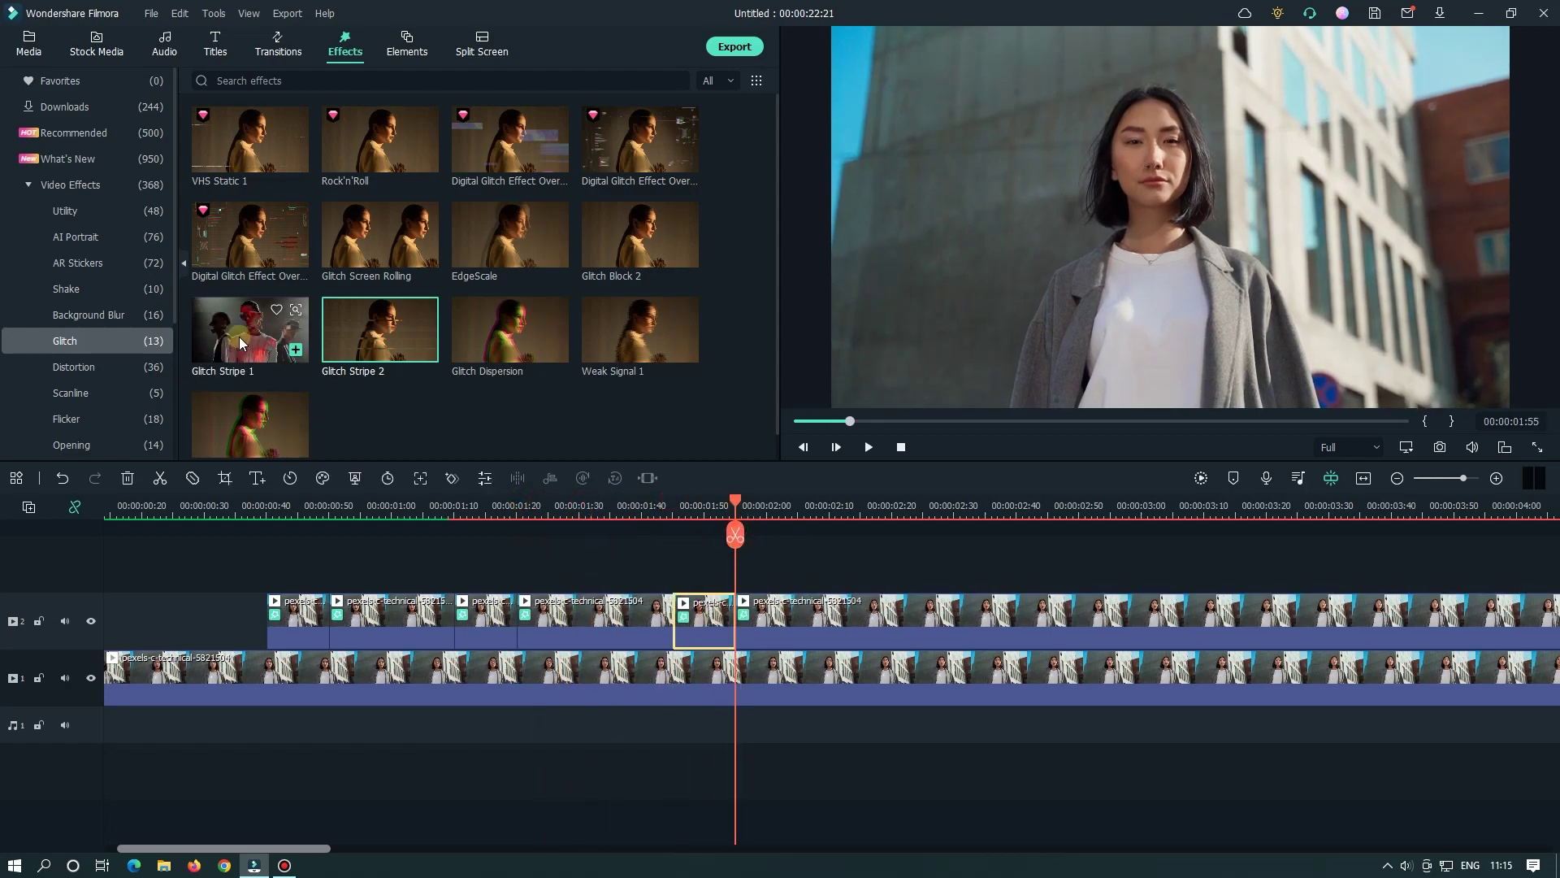
left_click_drag(239, 343, 704, 619)
Split the upper clip at 00:00:02:25 and 00:00:02:35 to isolate another 10-frame segment.
left_click_drag(309, 847, 356, 848)
left_click(605, 534)
left_click_drag(417, 500, 666, 506)
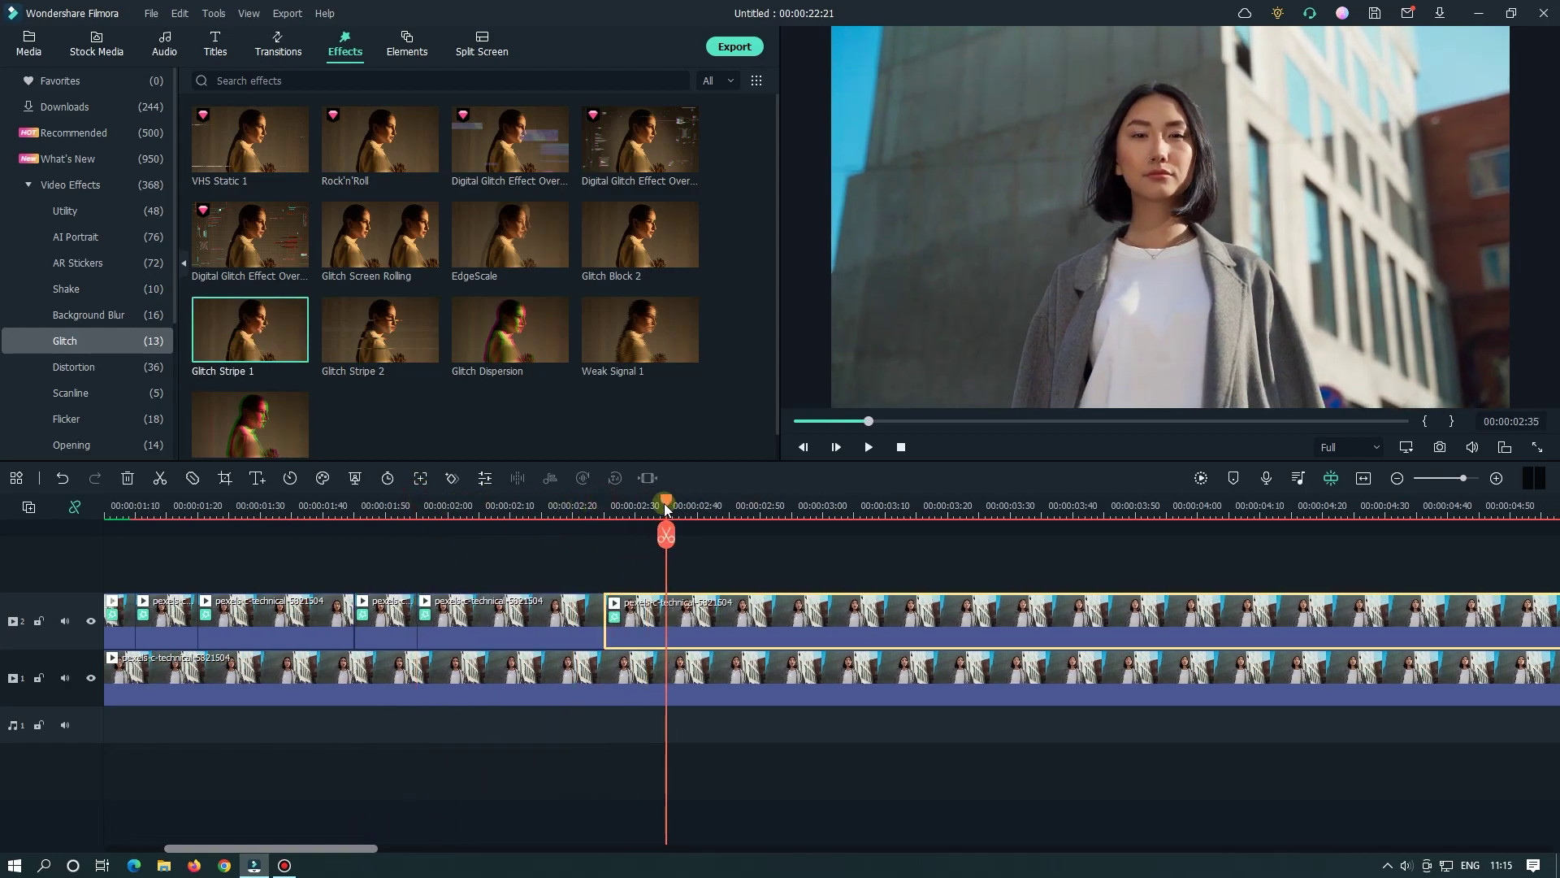
left_click(667, 535)
Split the upper clip at 00:00:03:00 and 00:00:03:10, and apply the Negative Flicker effect to the segment between the cuts.
left_click(822, 534)
left_click_drag(822, 504, 885, 504)
left_click(885, 534)
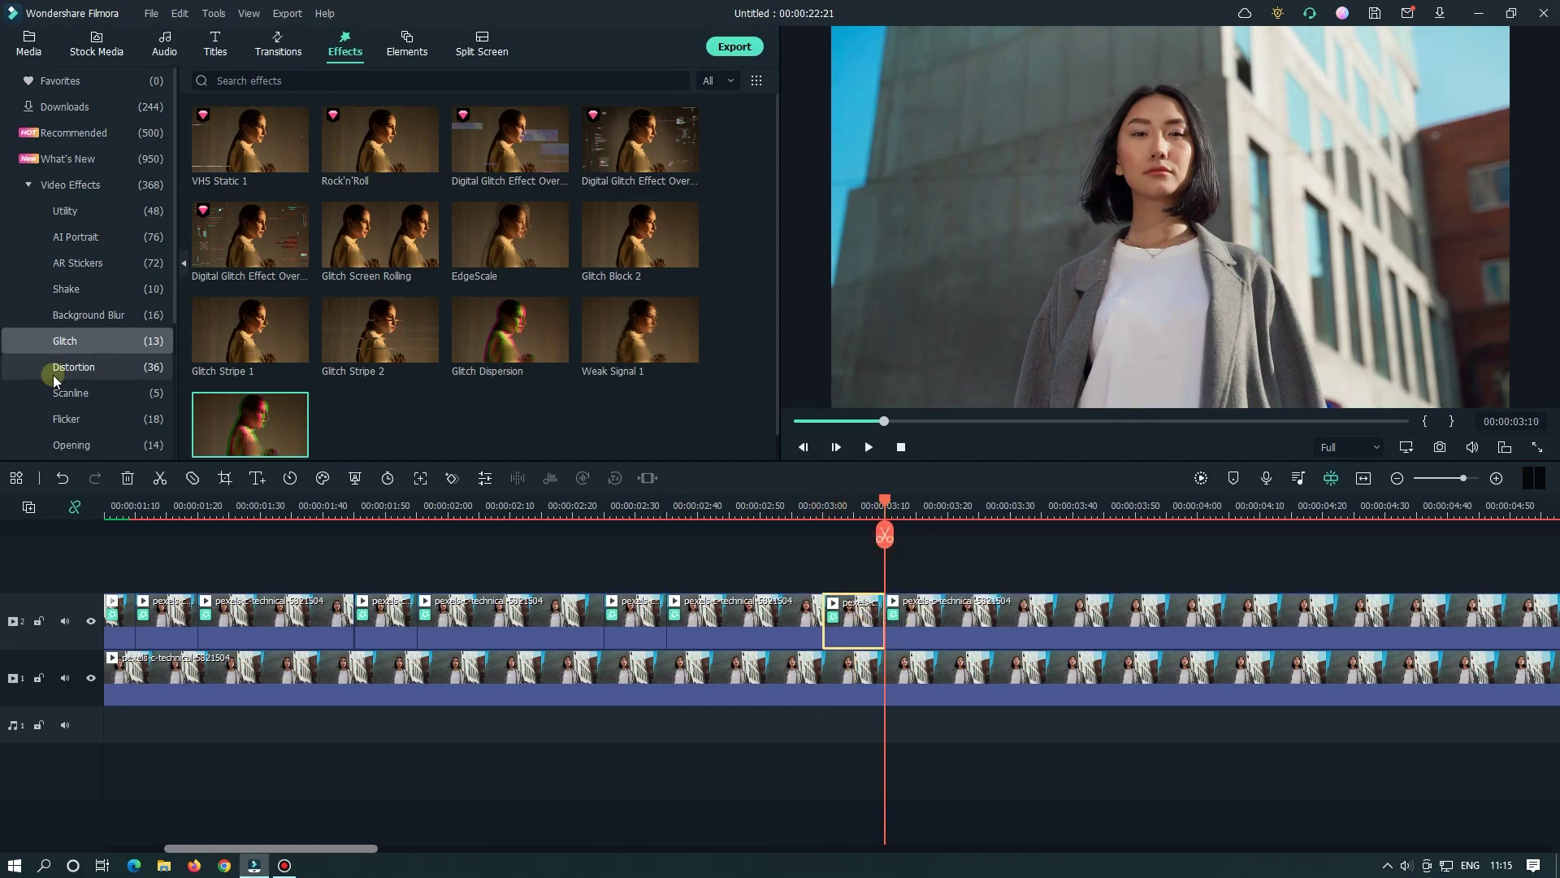
left_click(65, 418)
scroll(455, 342, "down", 2)
left_click_drag(667, 301, 852, 617)
Split the upper clip at 00:00:03:40 and 00:00:03:50, and apply the Color Slice effect to the segment between the cuts.
left_click(1072, 505)
left_click(1072, 535)
left_click(1134, 505)
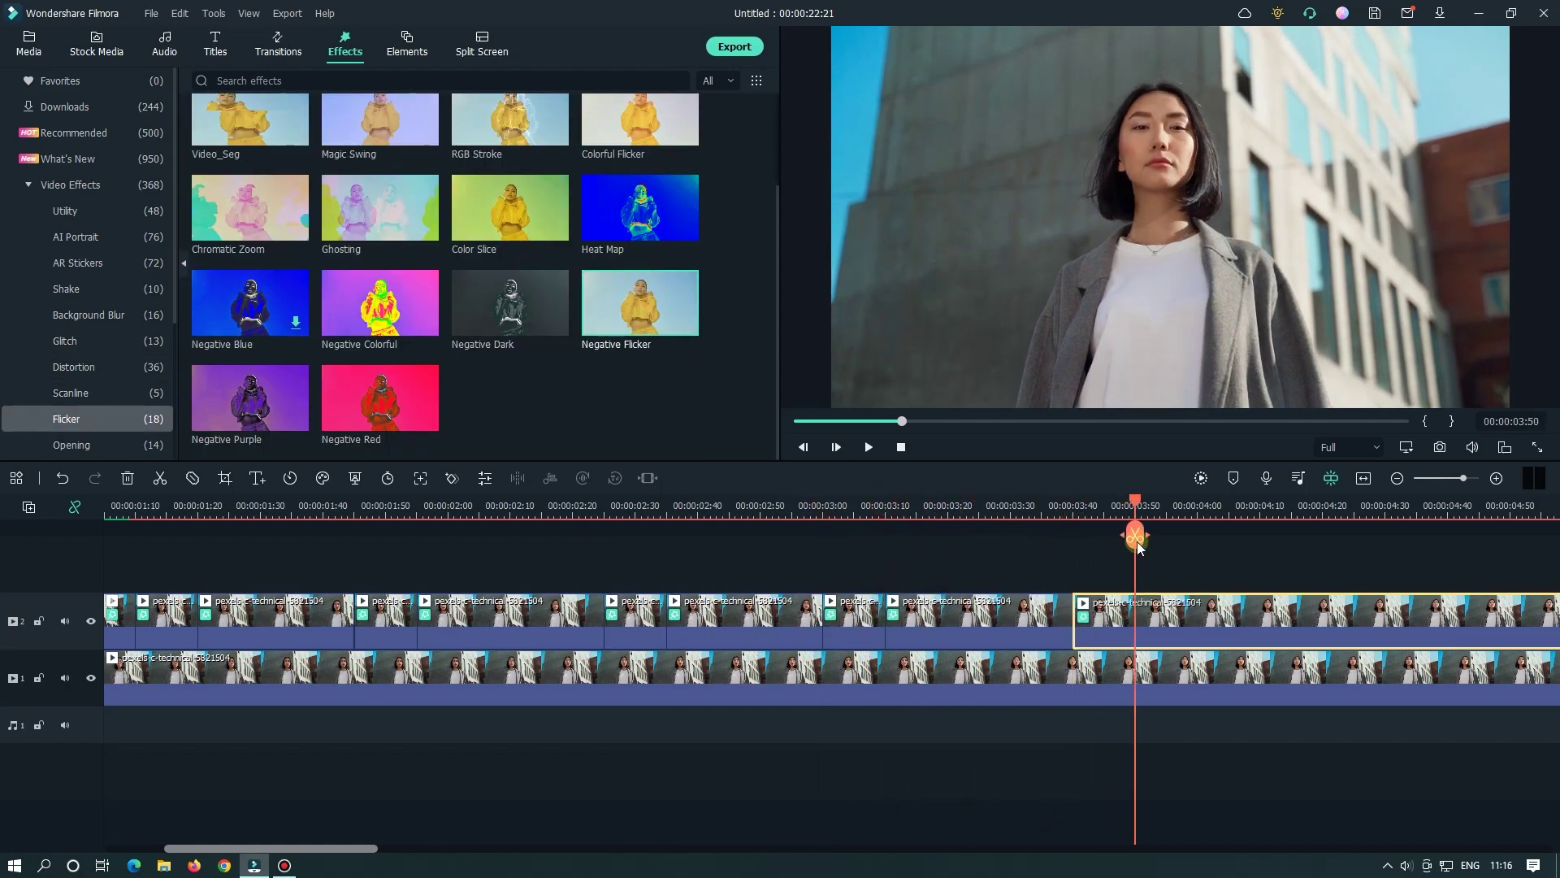
left_click(1135, 535)
left_click_drag(495, 215, 1101, 620)
Split the upper clip at 00:00:04:30 and 00:00:04:40, and apply the Colorful Flicker effect to the segment between the cuts.
left_click_drag(353, 848, 446, 848)
left_click(749, 506)
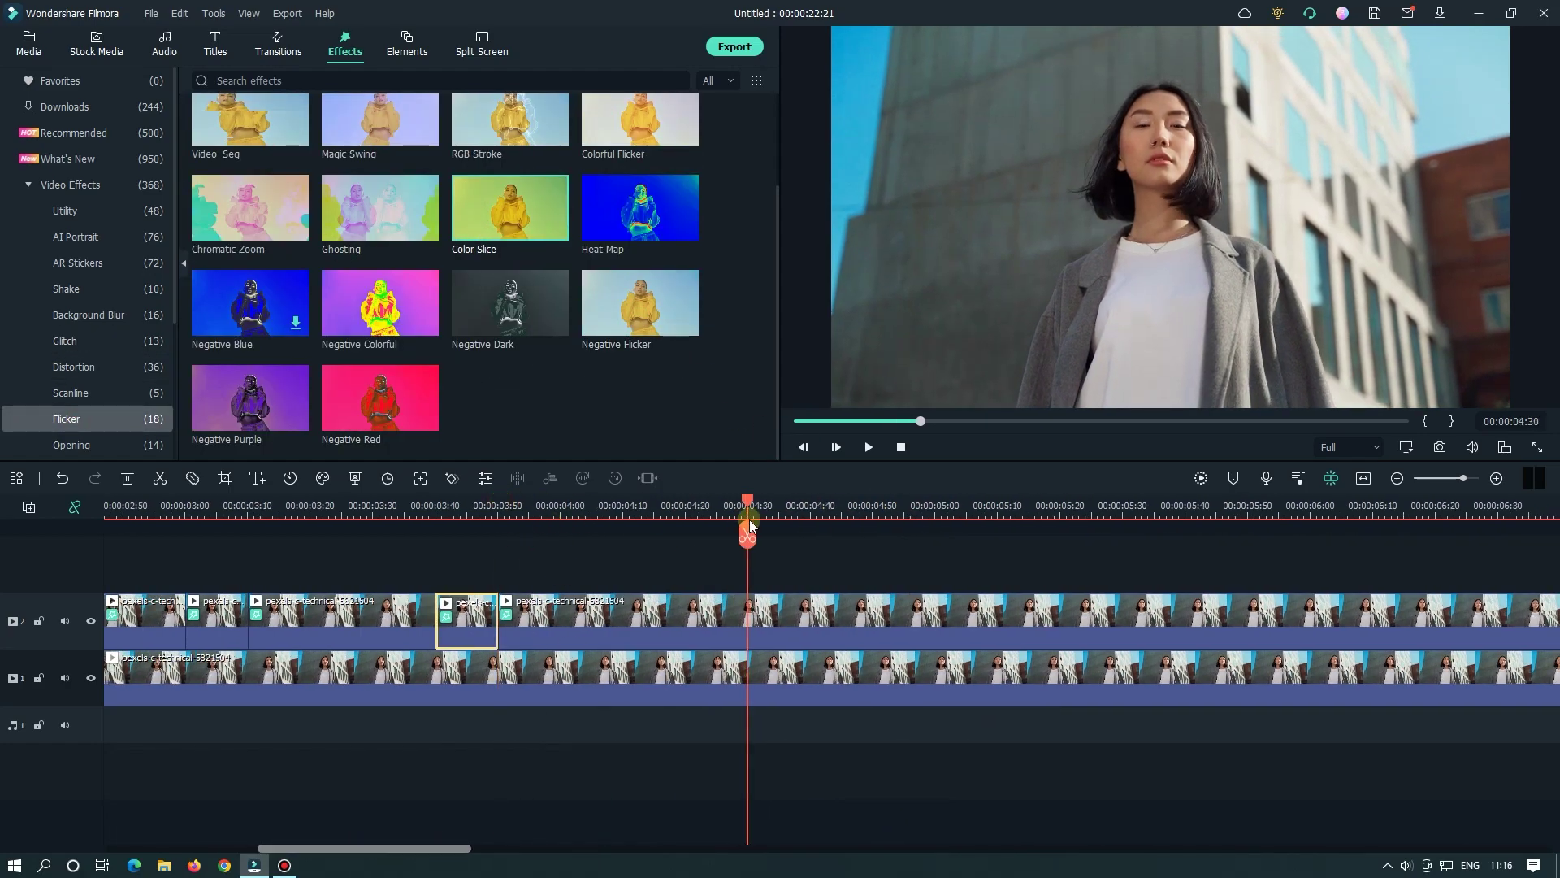
left_click(748, 535)
left_click(810, 506)
left_click(810, 537)
scroll(639, 302, "up", 2)
left_click_drag(640, 235, 778, 619)
Split the upper clip at 00:00:05:20 and 00:00:05:30, and apply the Heat Map effect to the segment between the cuts.
left_click_drag(815, 504, 1060, 532)
left_click(1060, 534)
left_click(1136, 506)
left_click(1124, 507)
left_click(1126, 536)
left_click_drag(611, 351, 1091, 619)
Delete the extra upper-track segments that lie between the short effect segments.
left_click_drag(1062, 509, 892, 499)
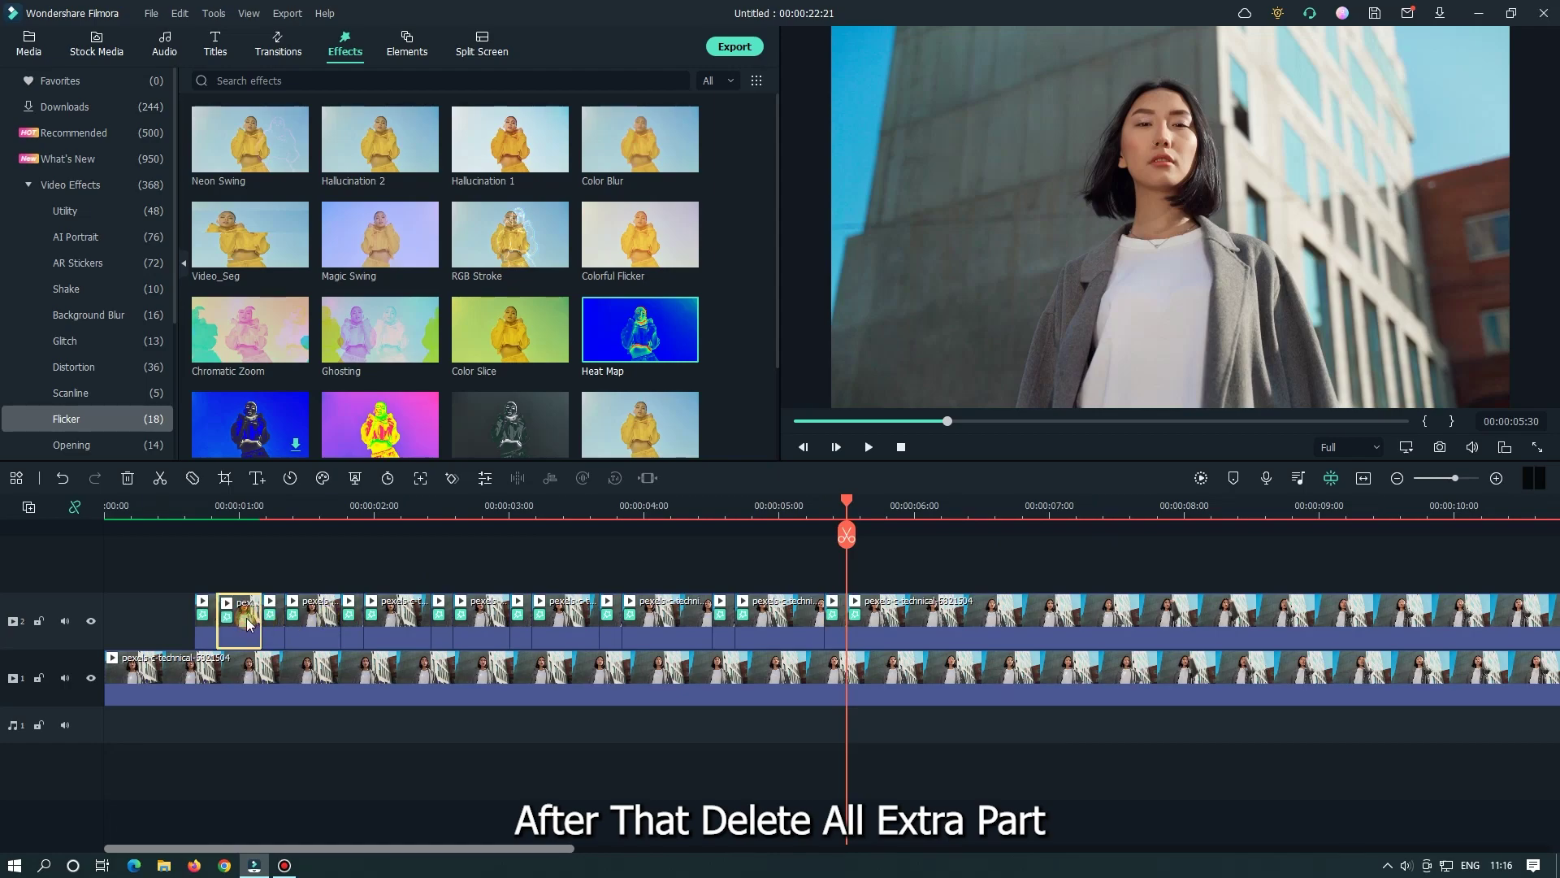
key("Delete")
key("Delete")
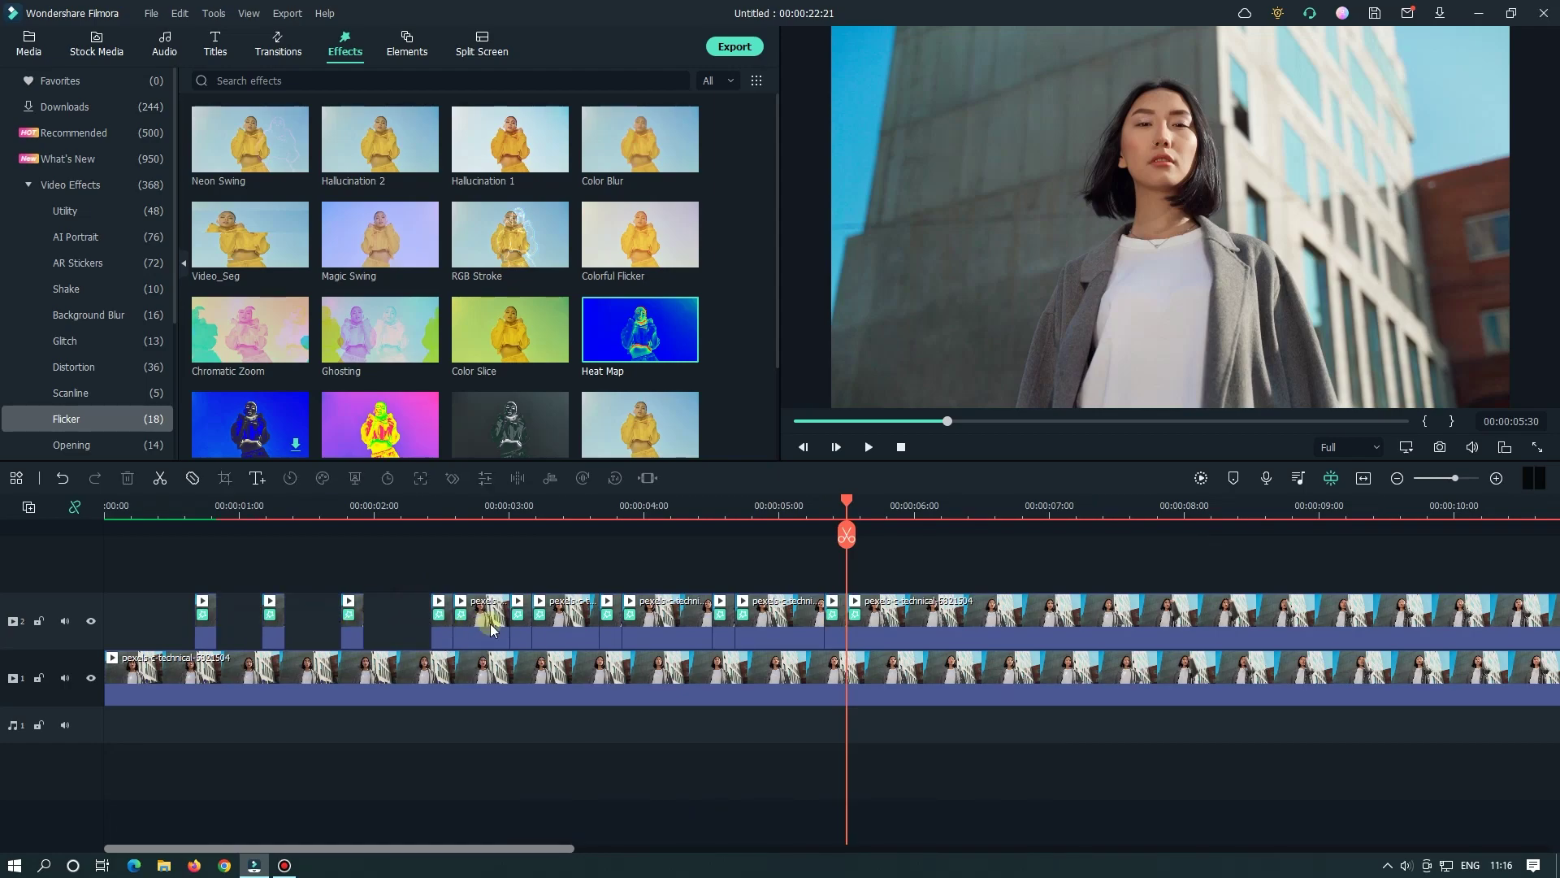
left_click(487, 615)
key("Delete")
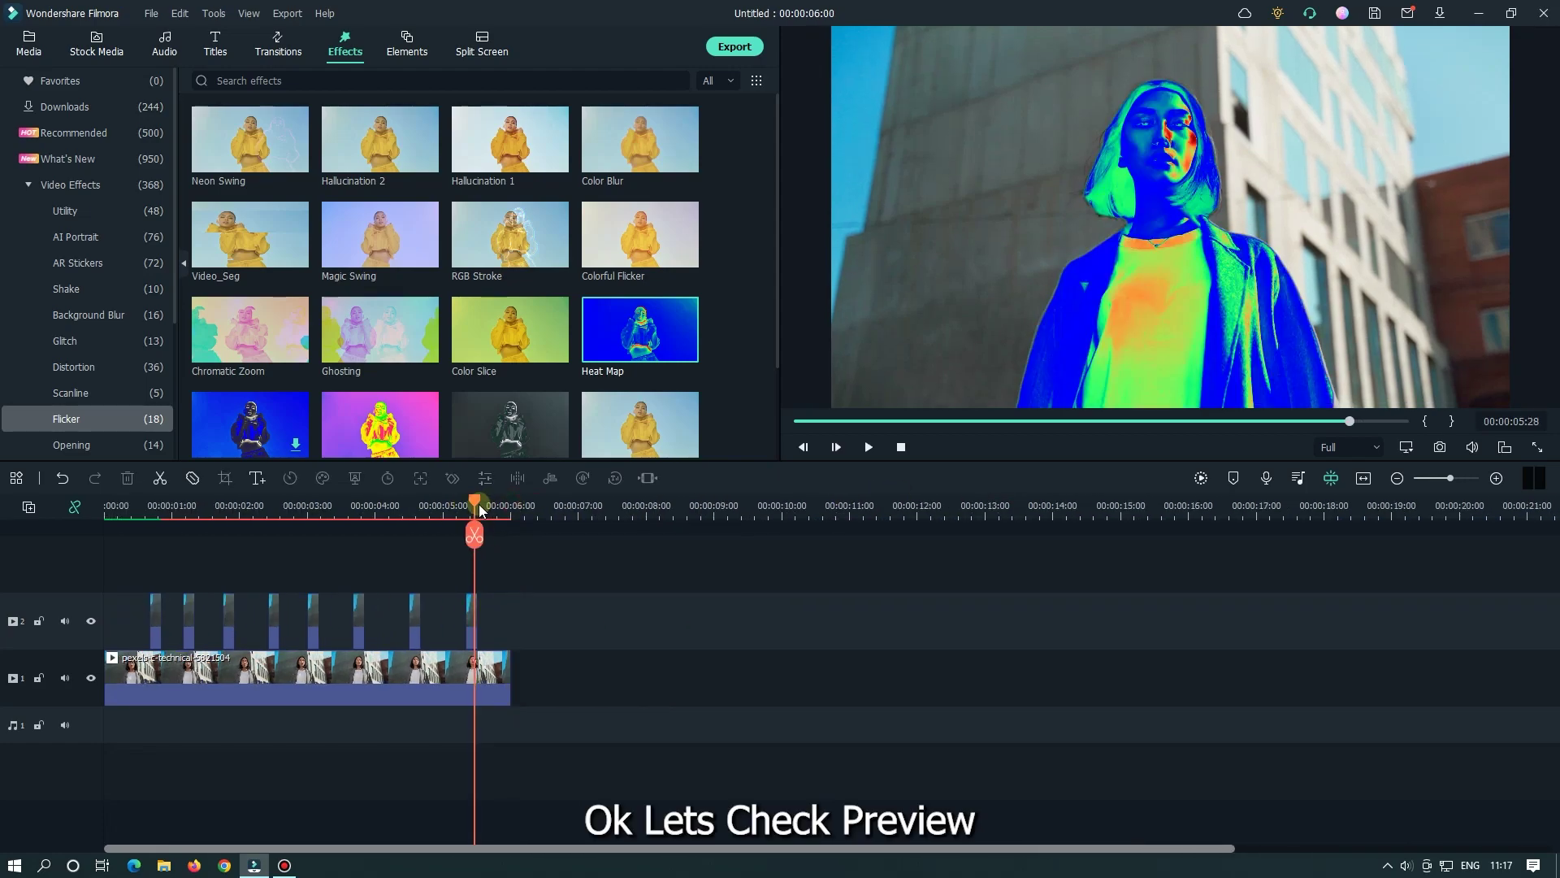
Return to the start of the timeline and render a preview of the whole edit.
left_click_drag(479, 504, 0, 527)
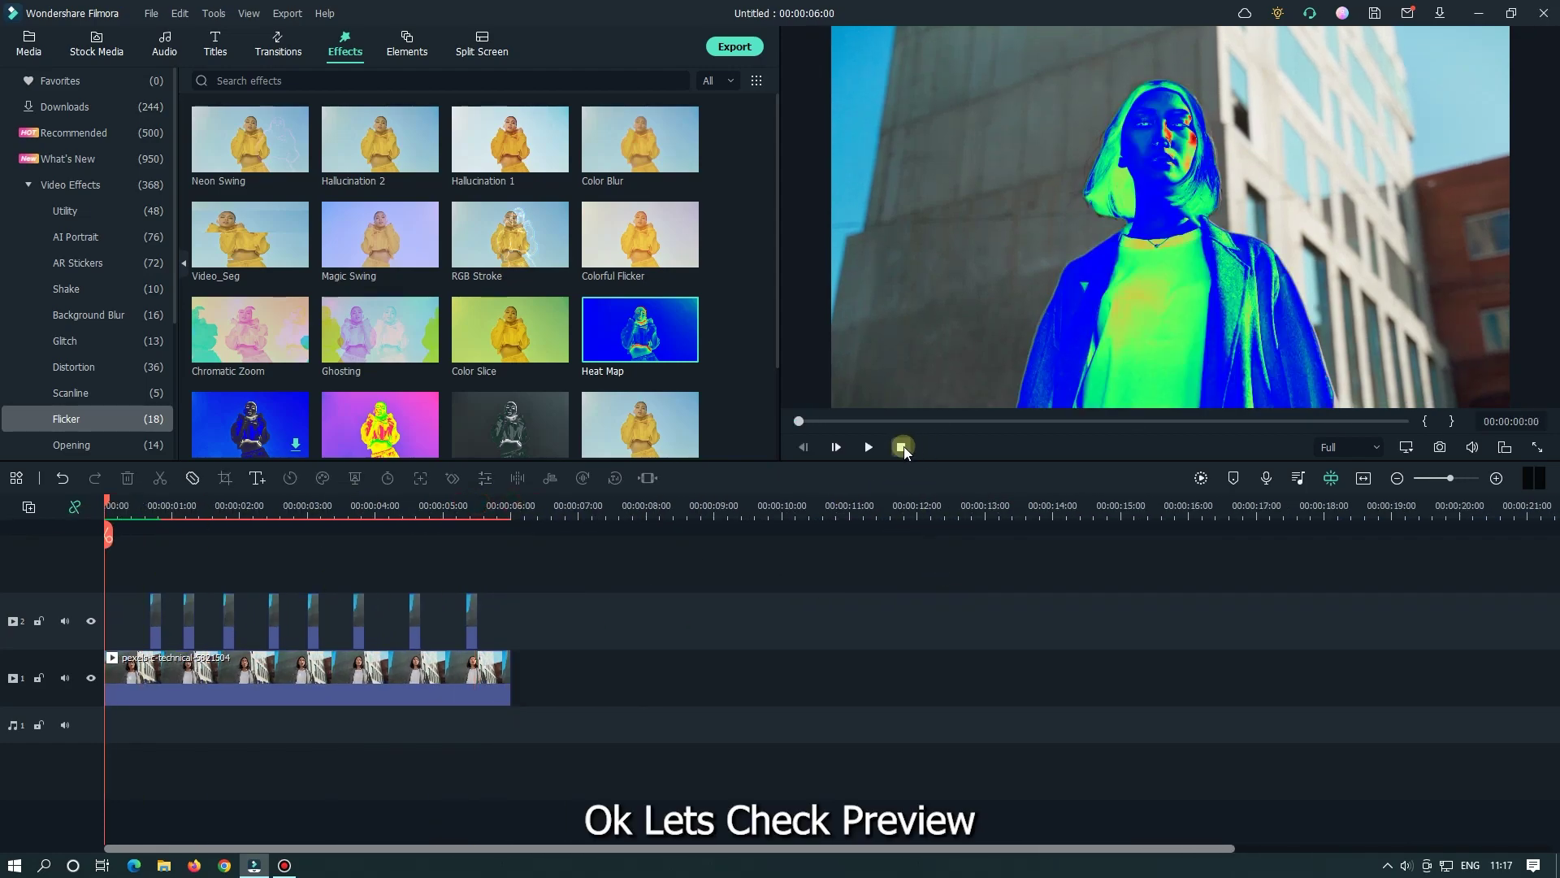
left_click(1202, 478)
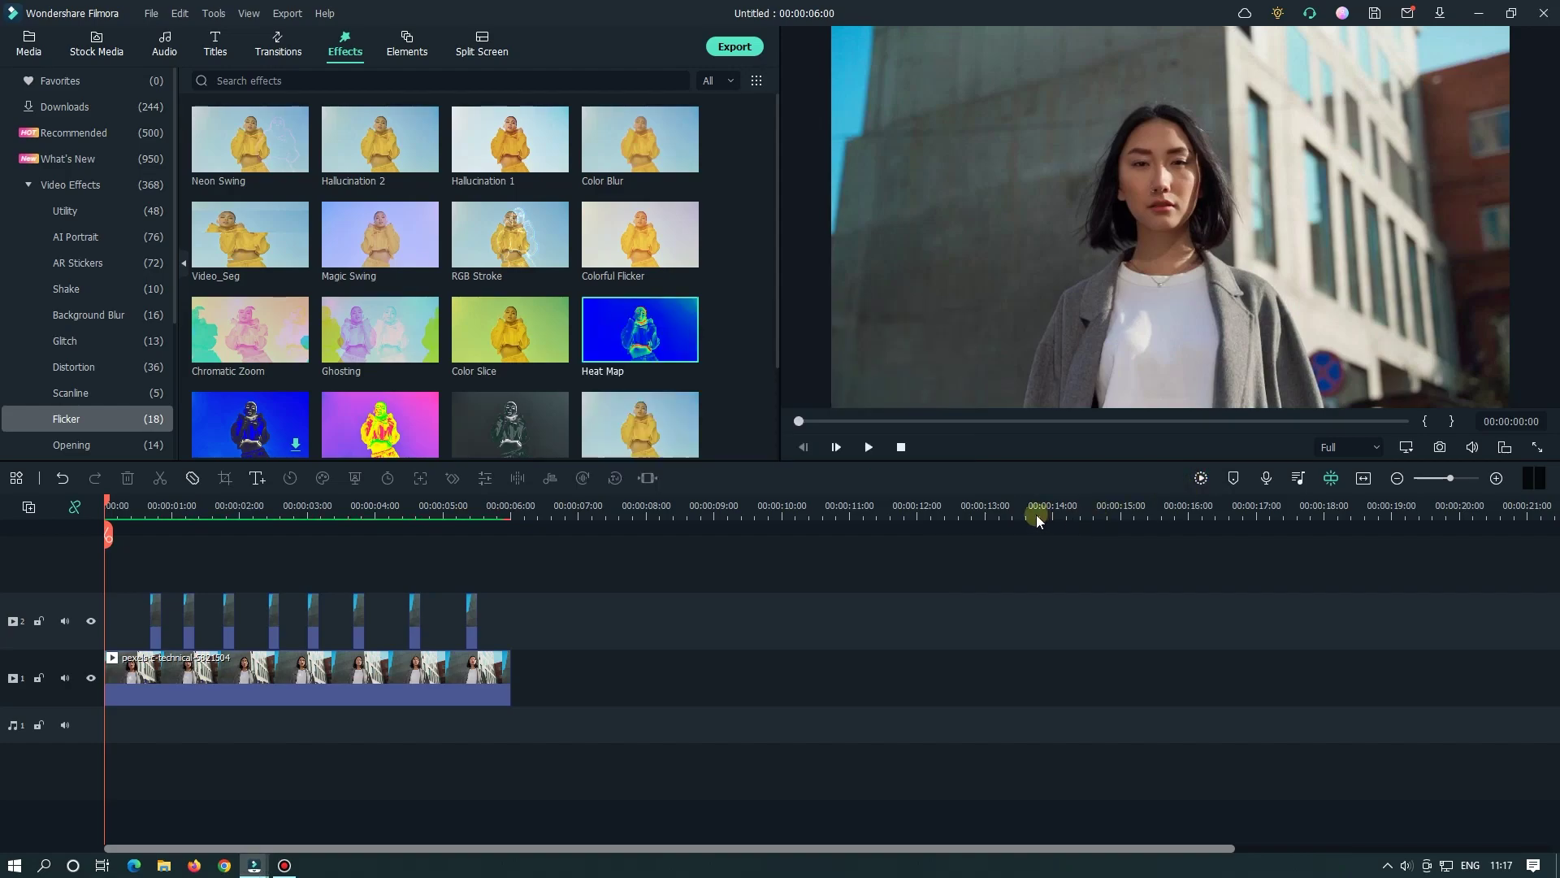
left_click_drag(184, 516, 307, 518)
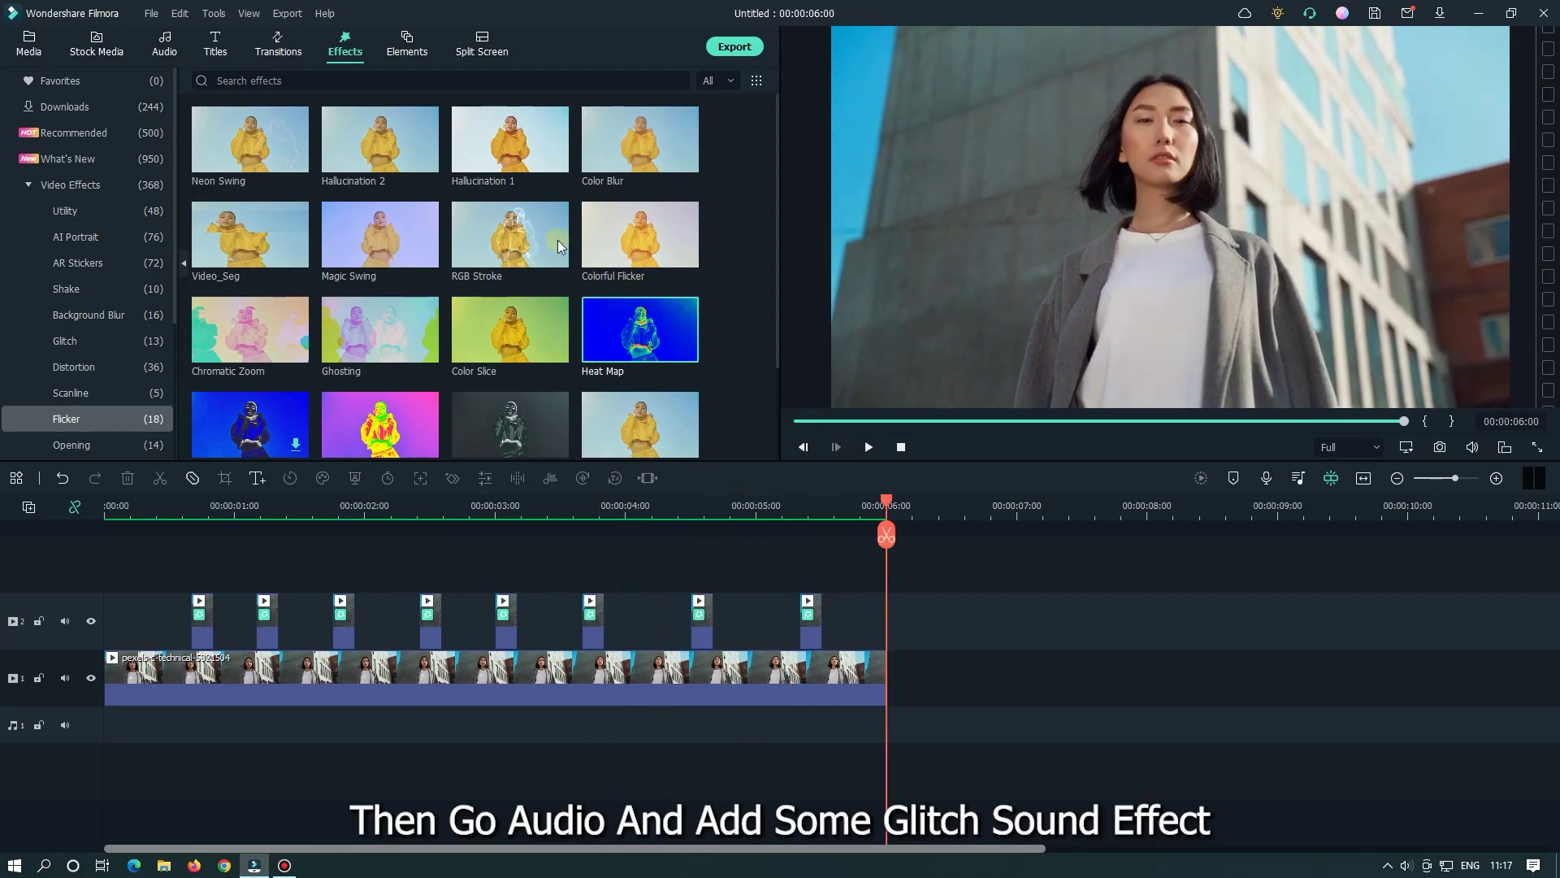
Search the audio library for "glitch" and place Digital Glitch 01 on the audio track at the start of the first effect segment.
left_click(165, 44)
left_click(248, 81)
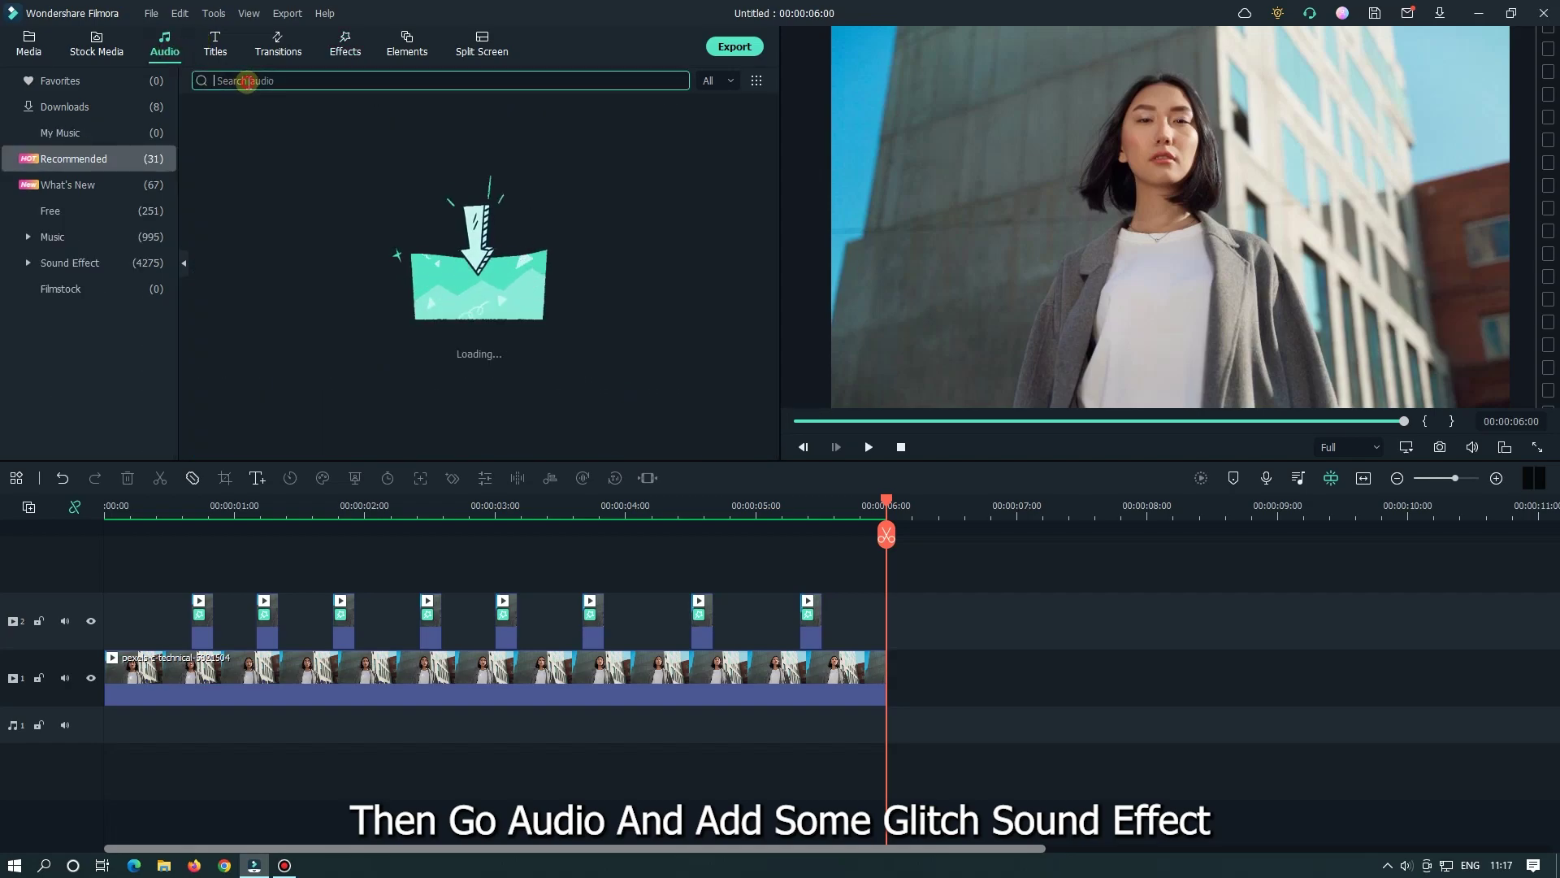
type("gli")
type("tch")
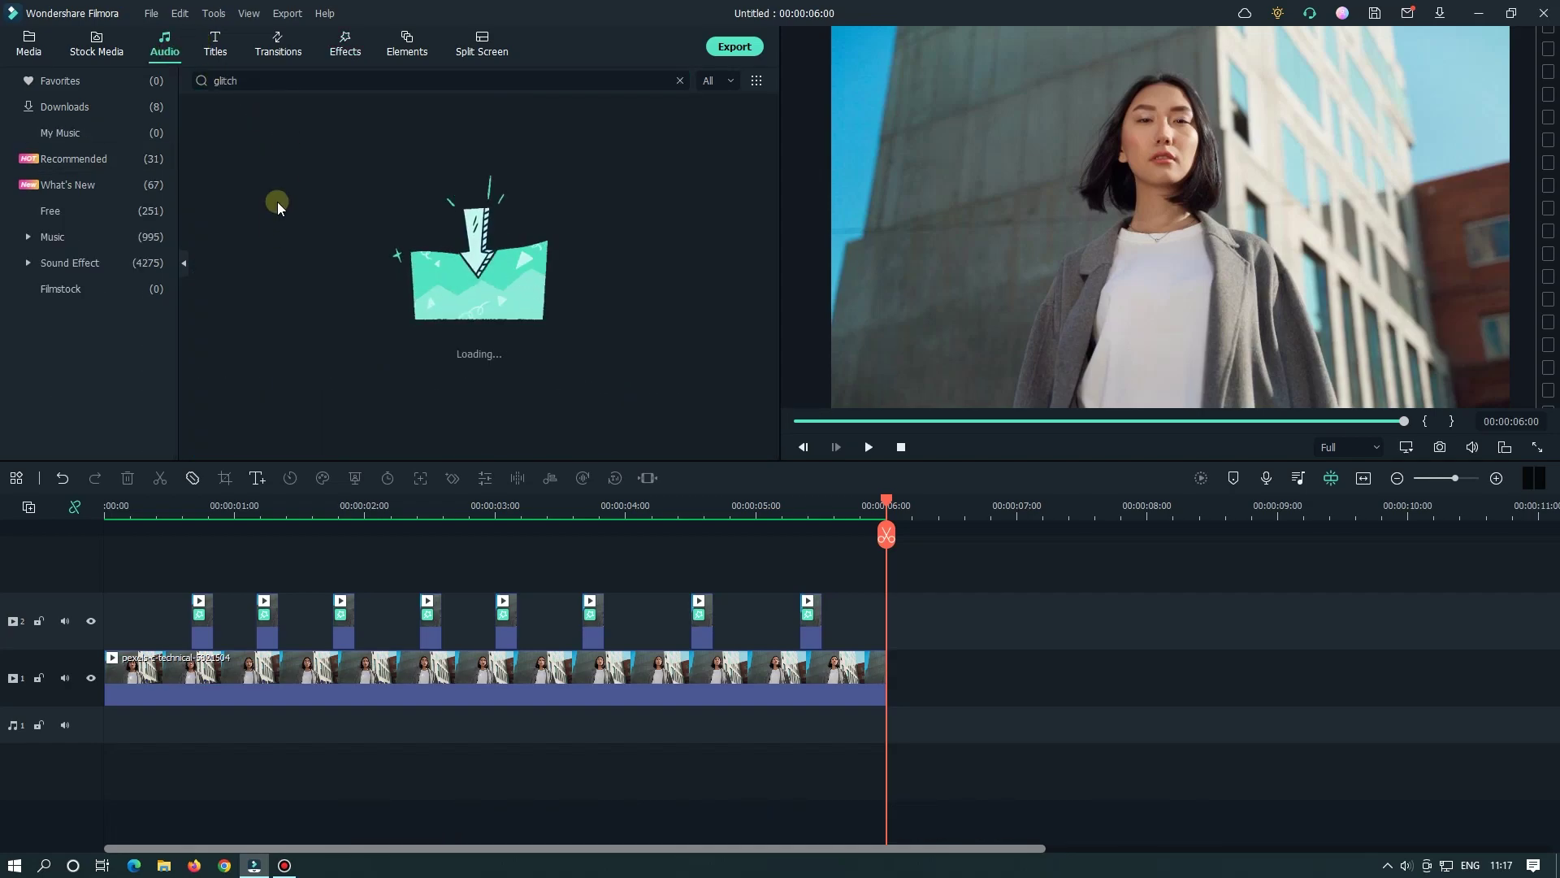
left_click_drag(173, 557, 185, 718)
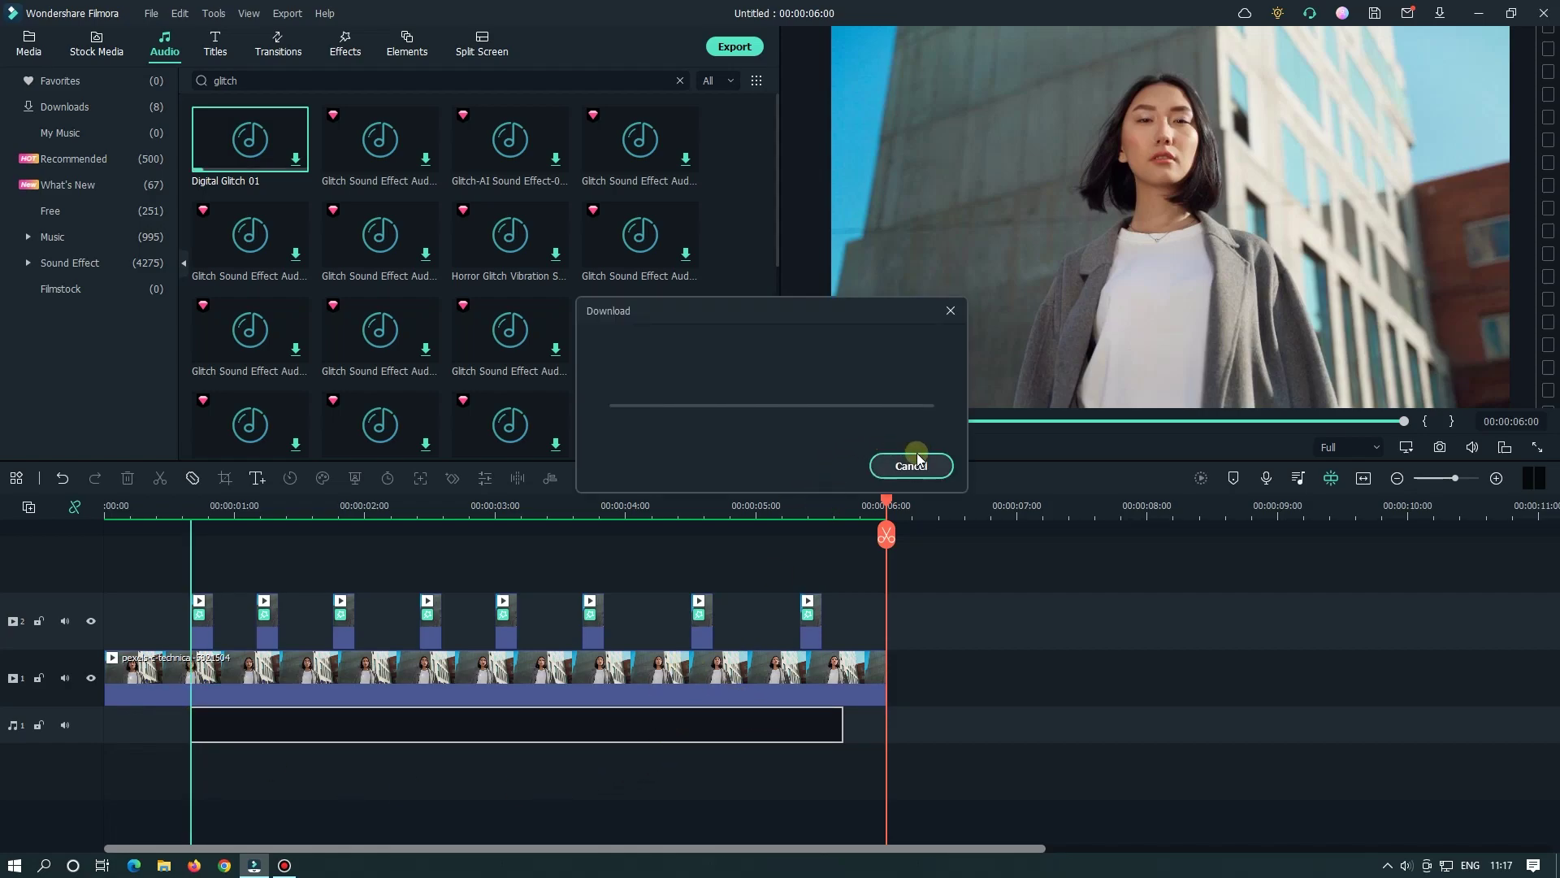
Trim the glitch sound to the length of the first effect segment and play back the timeline from the start.
left_click(193, 517)
left_click_drag(306, 730, 213, 730)
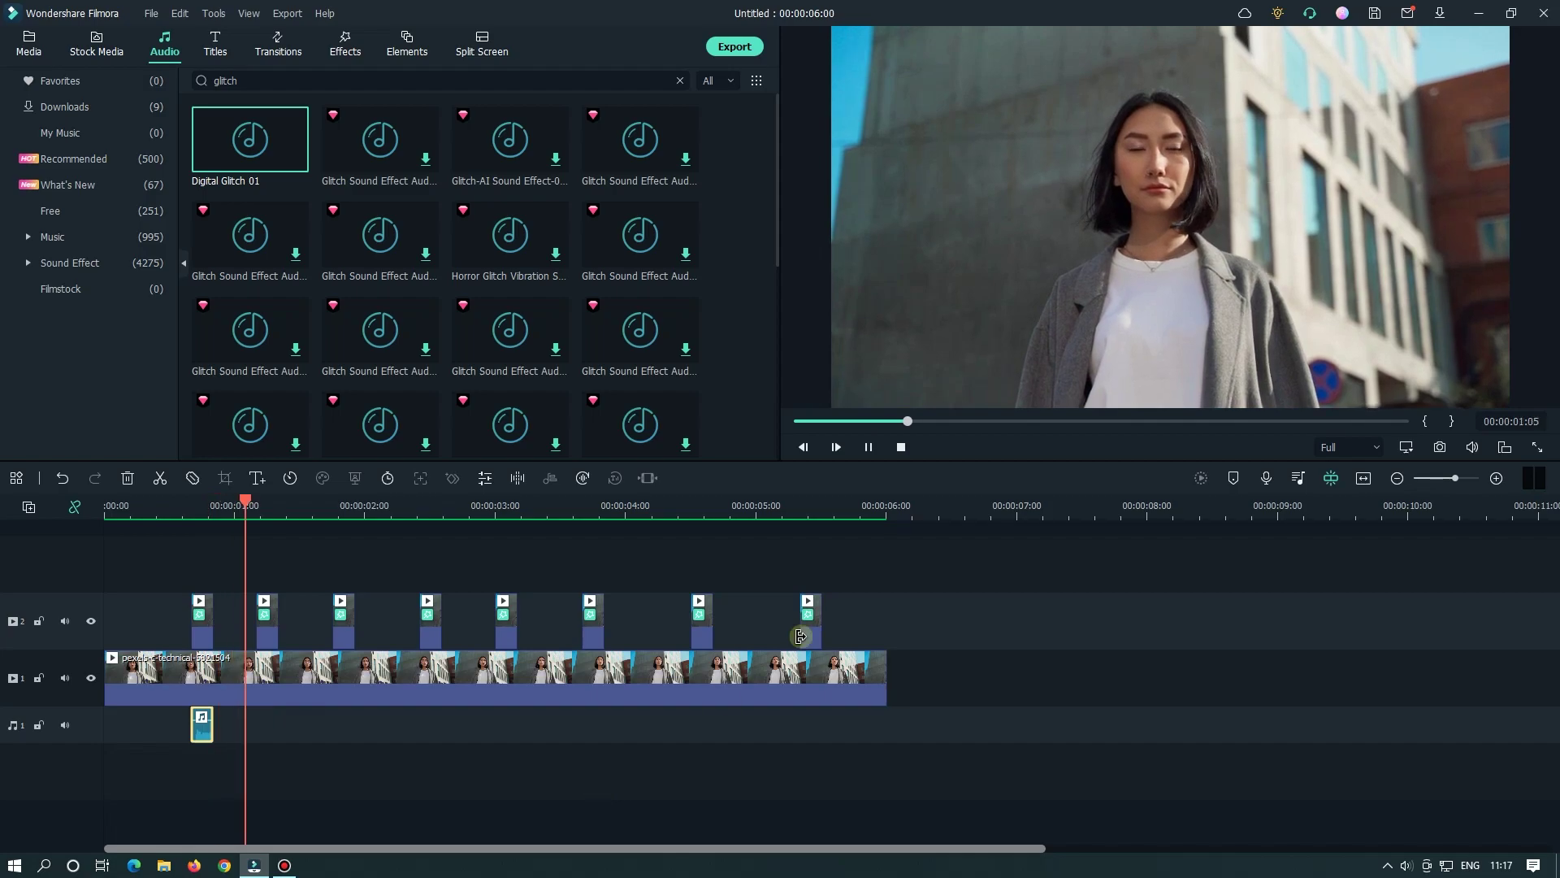
key("space")
left_click_drag(911, 420, 754, 429)
key("space")
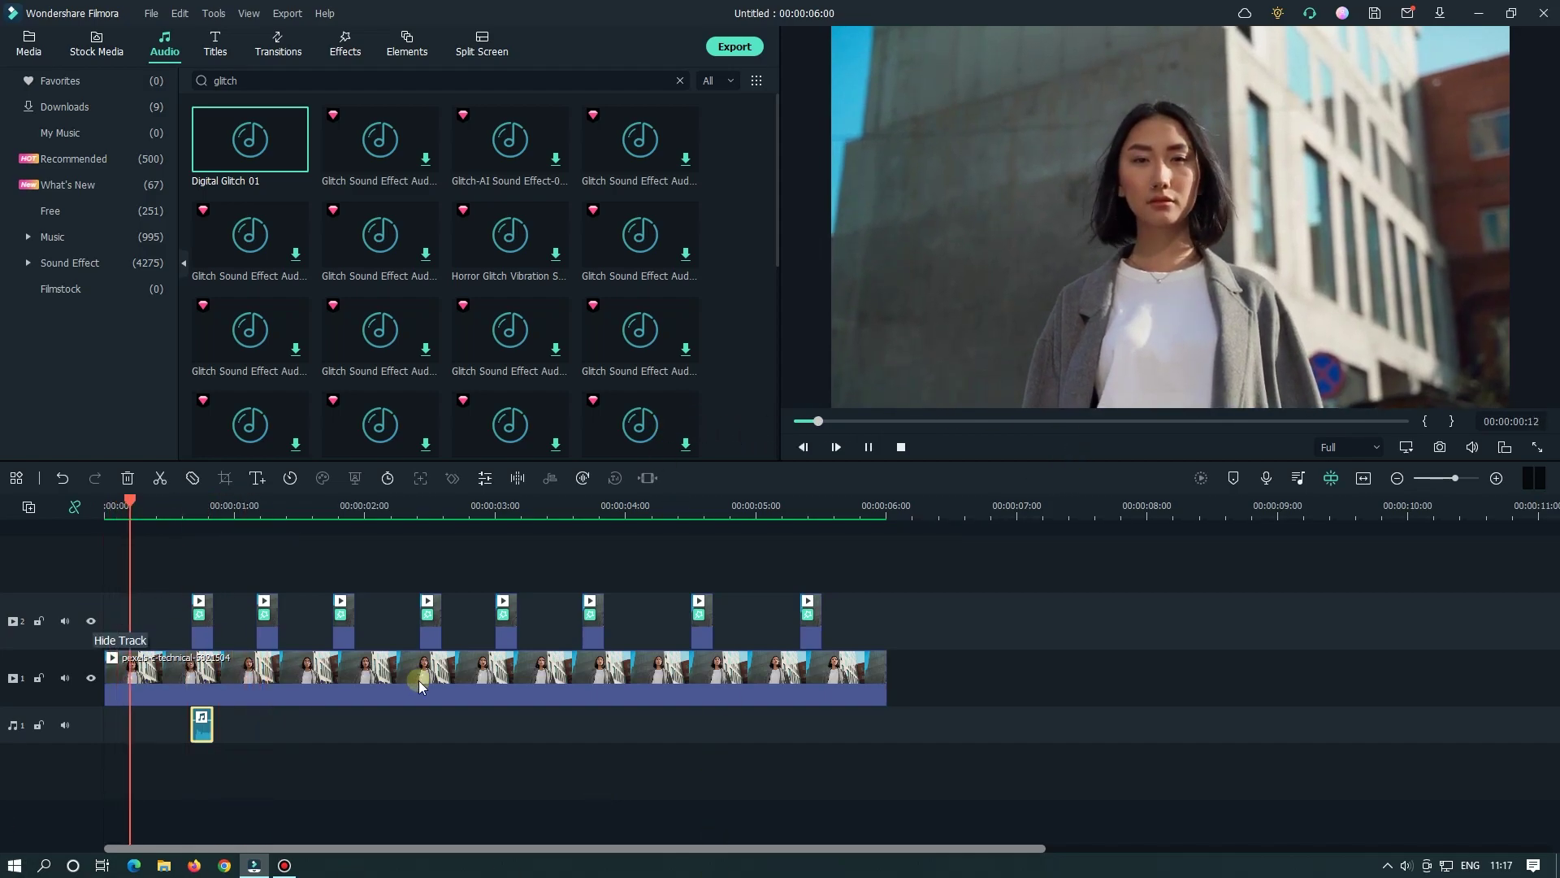
key("space")
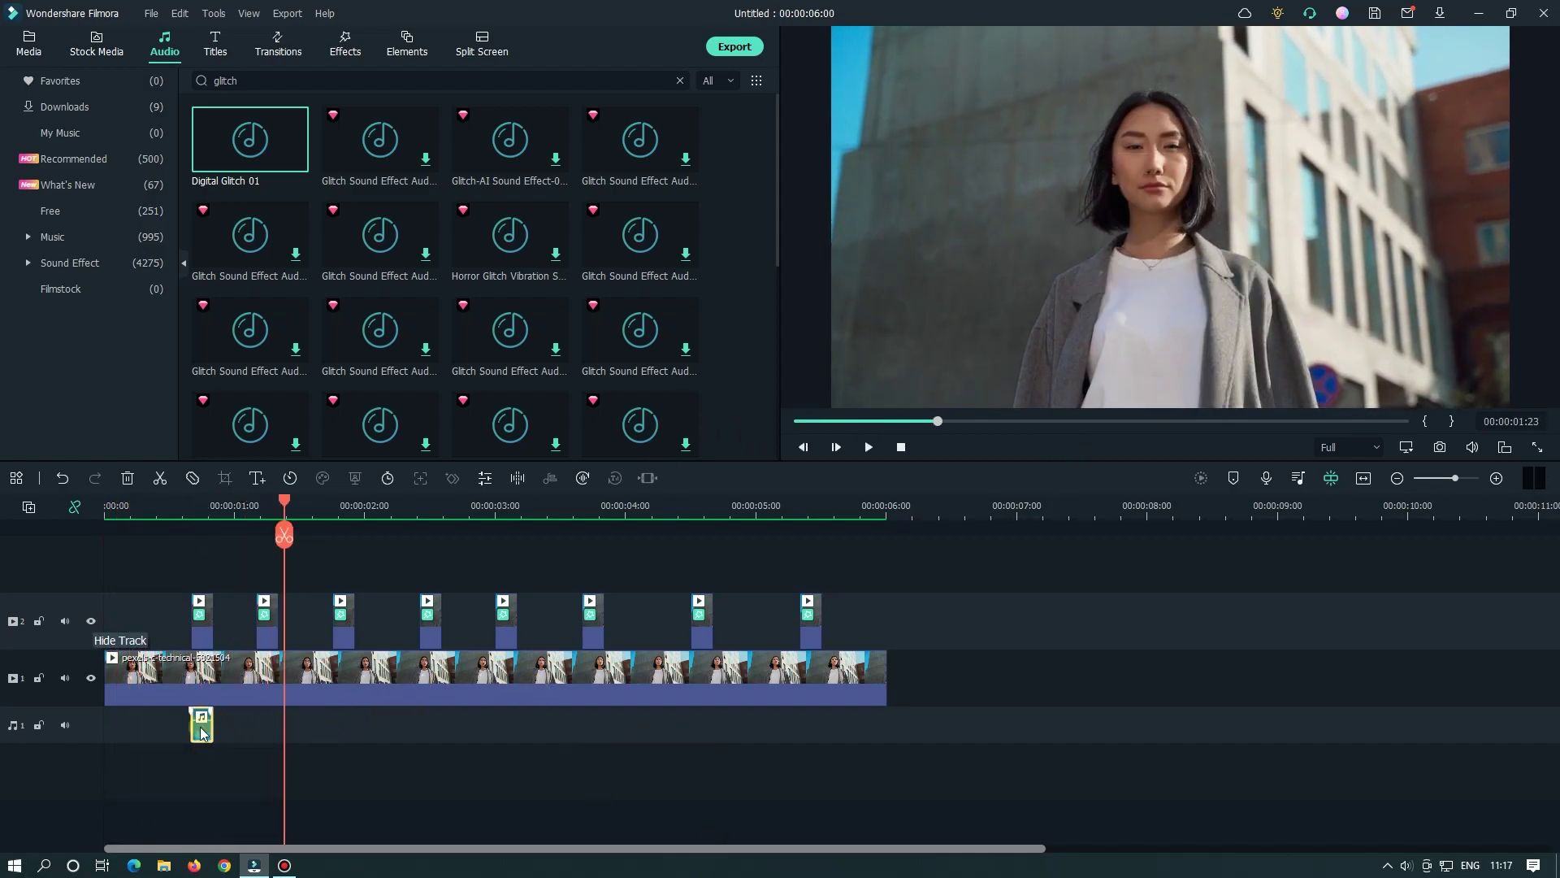
Place another glitch sound clip under the second effect segment and trim it to that segment's length.
left_click(251, 631)
left_click_drag(256, 727, 333, 730)
left_click_drag(350, 727, 277, 727)
Play back the beginning of the timeline to check both glitch sounds against their effect segments.
key("space")
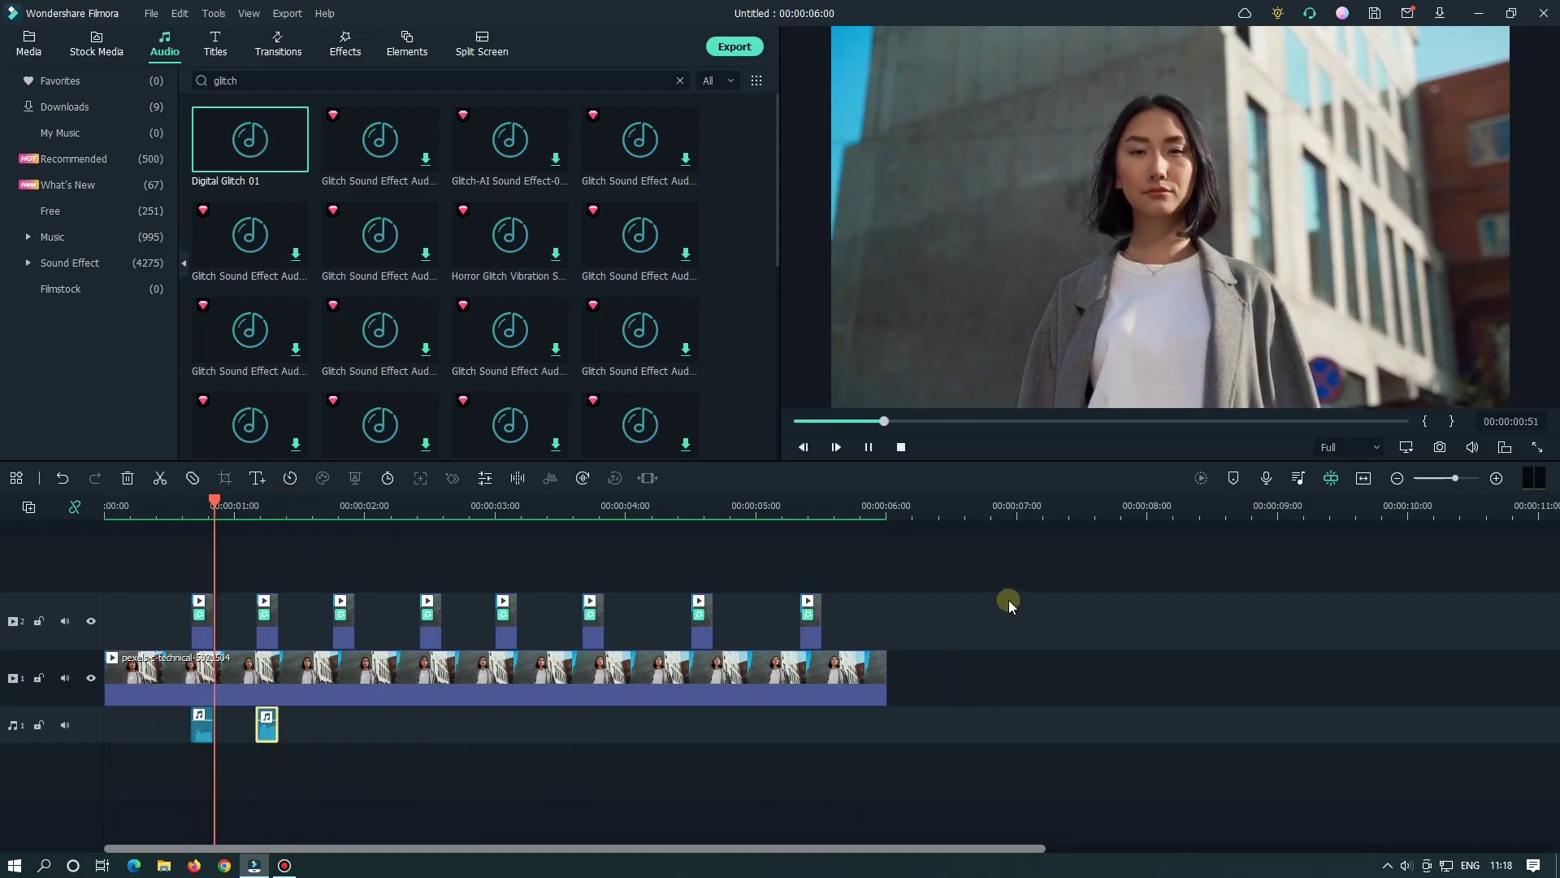
key("space")
left_click_drag(892, 426, 733, 417)
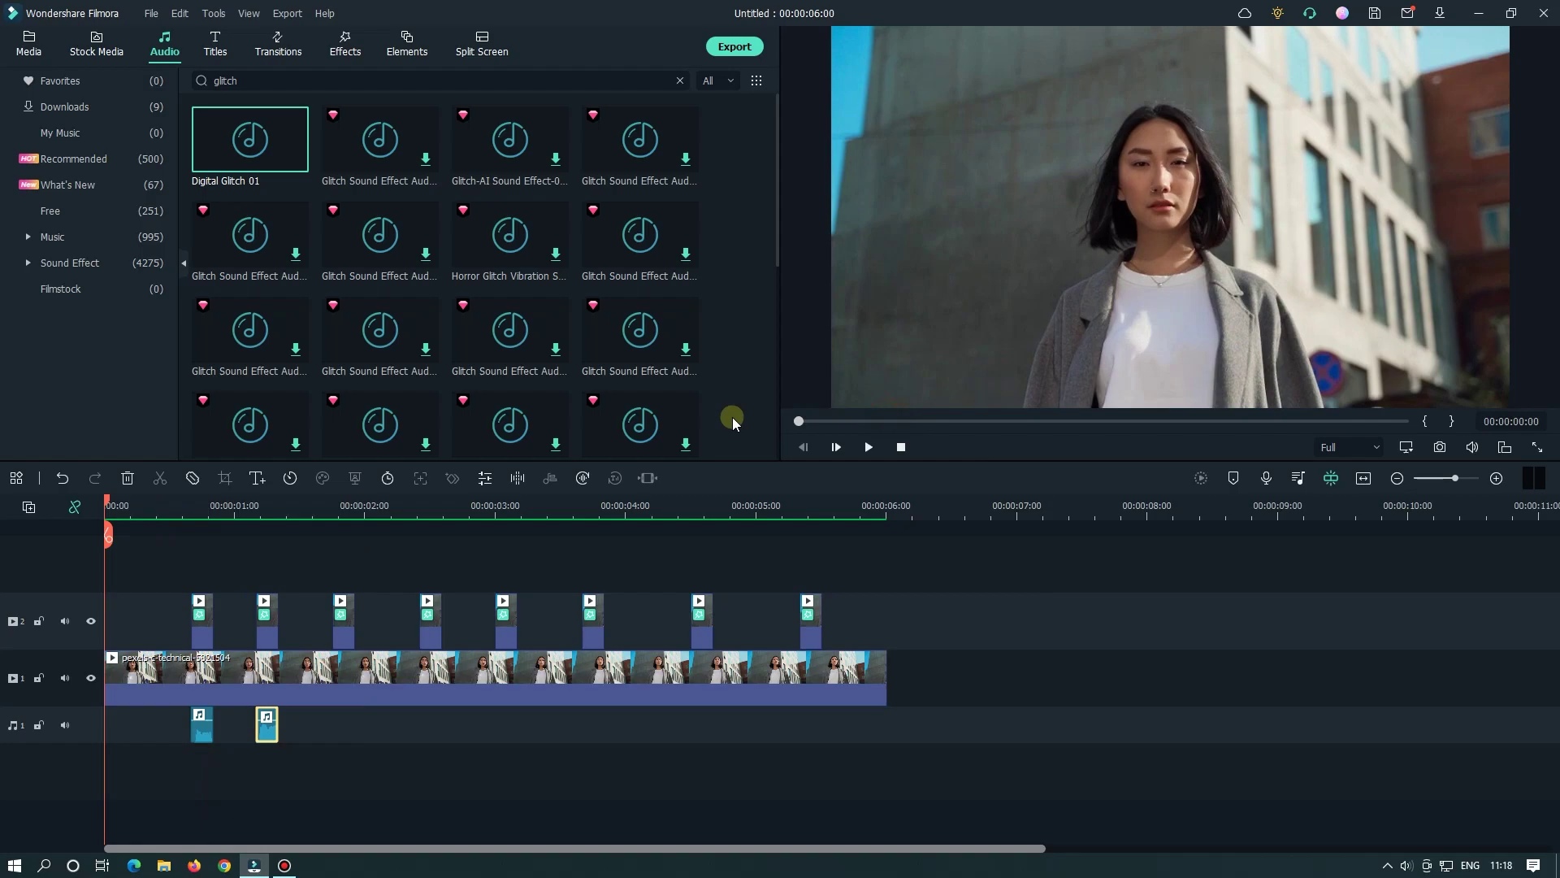
key("space")
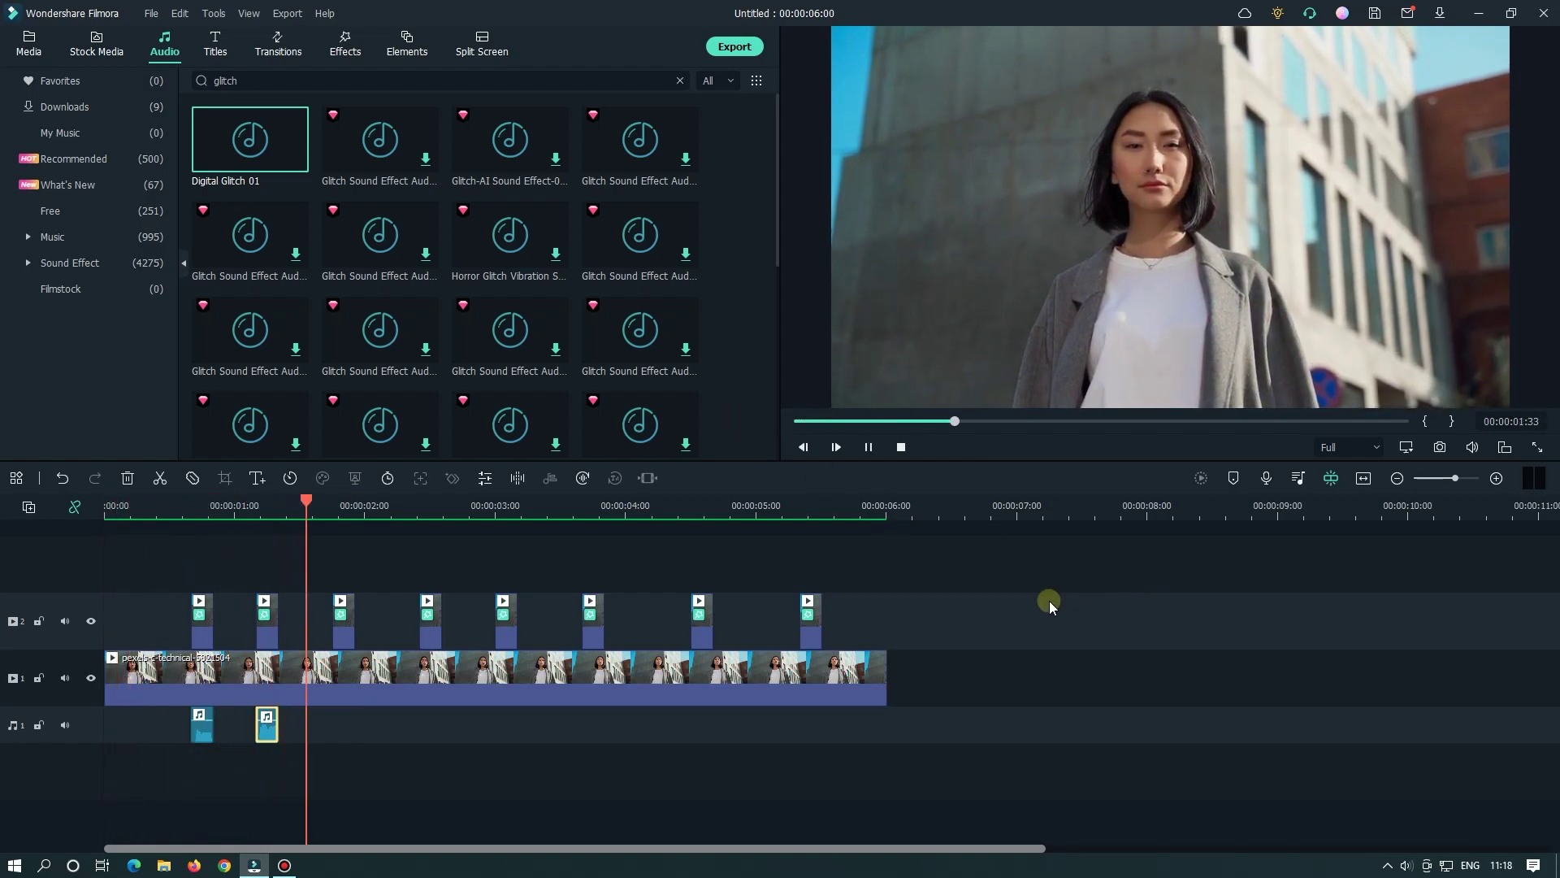
key("space")
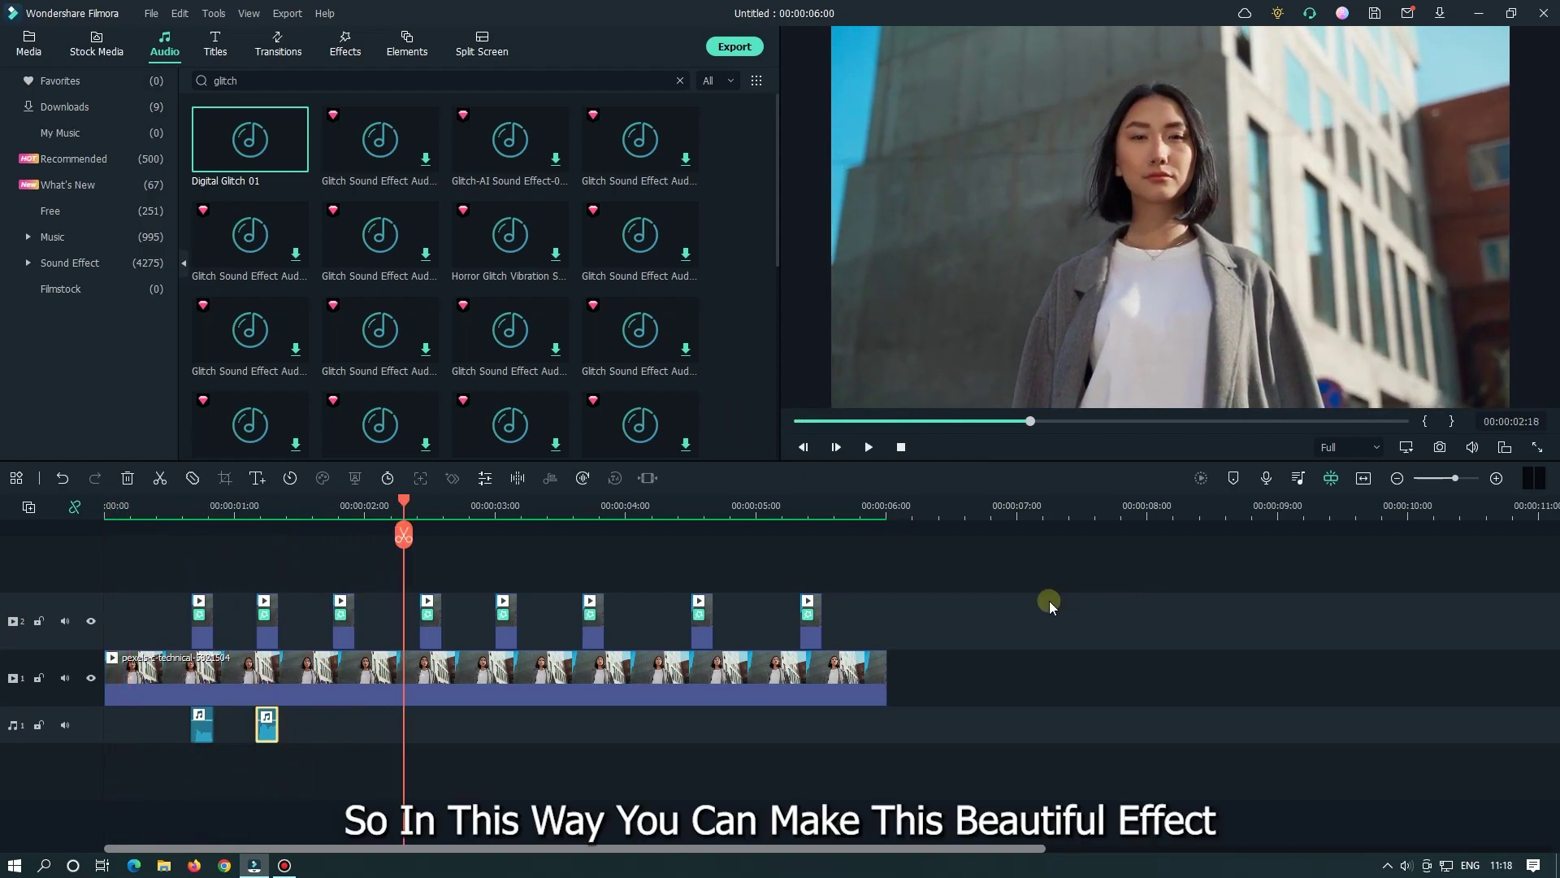